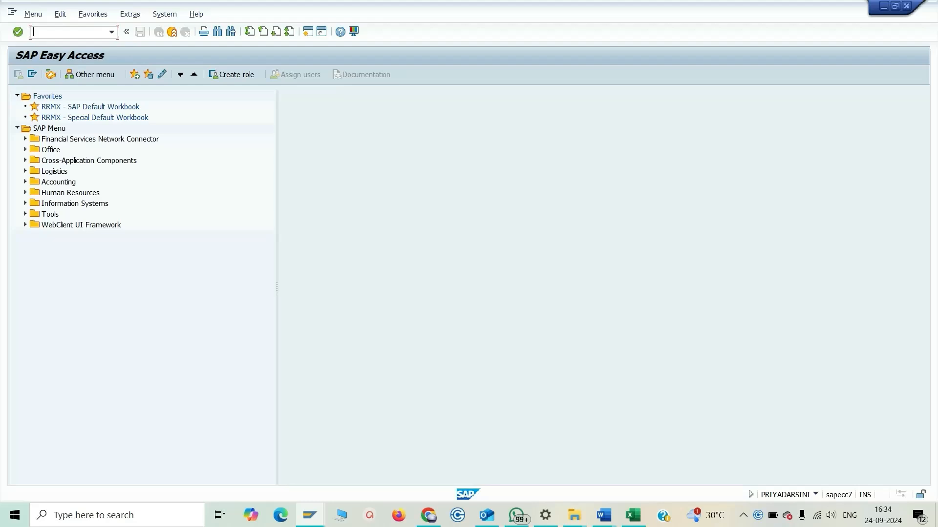
Step: Run the MMBE stock overview for material MAT-1053 in plant AON1 and check the central store 1201 stock
text(mmbe)
key(Return)
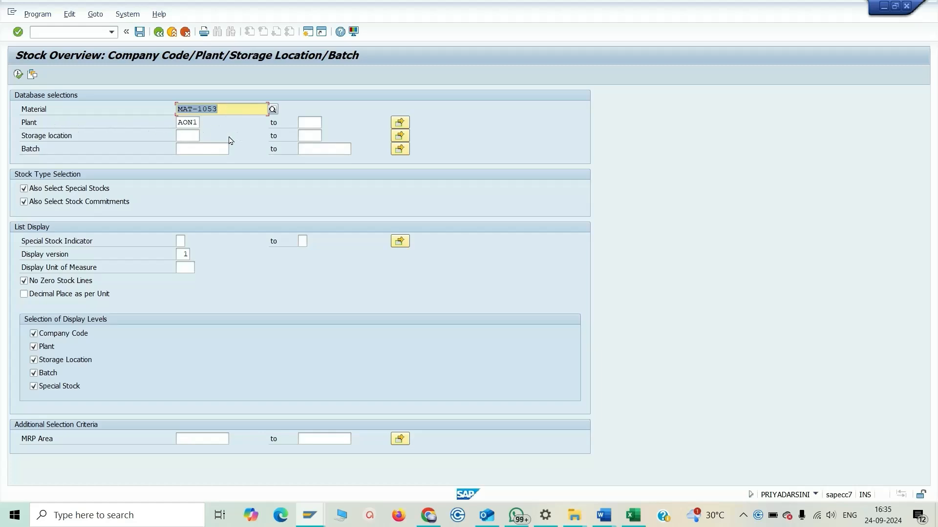
click(19, 75)
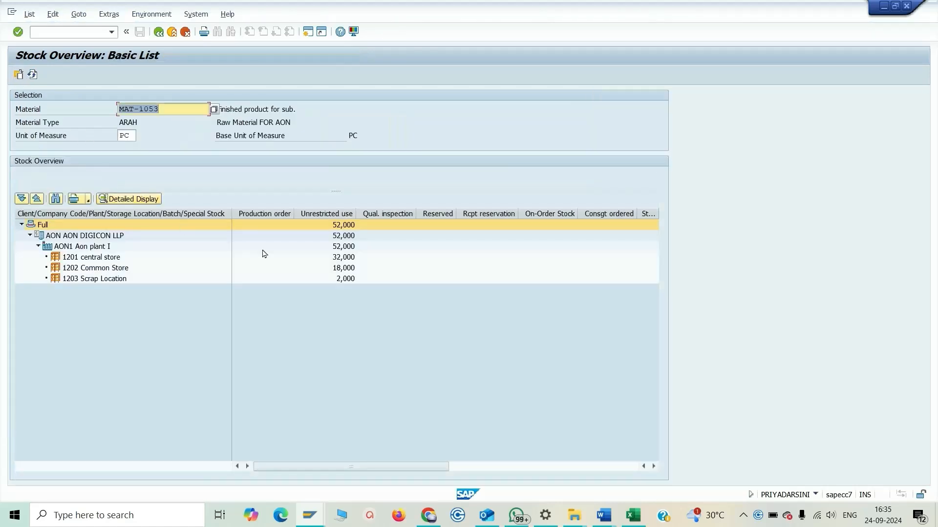
click(93, 261)
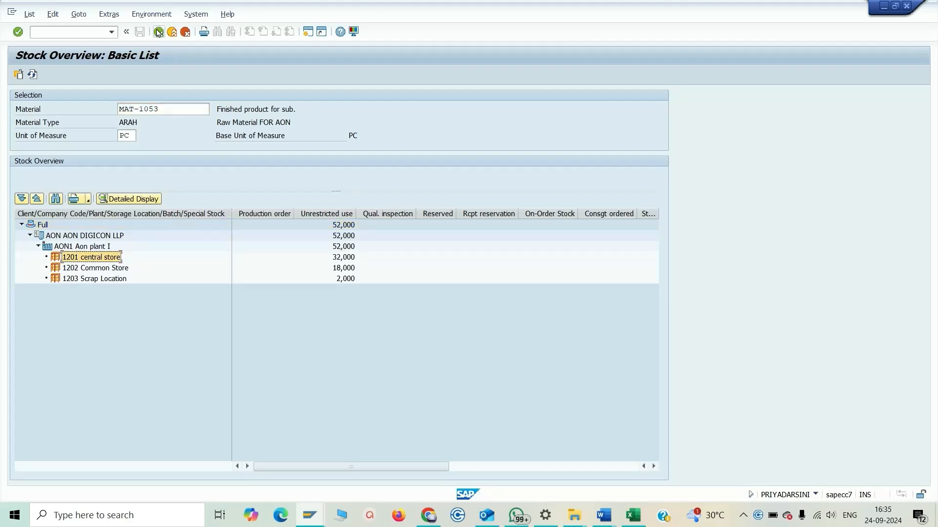
click(159, 32)
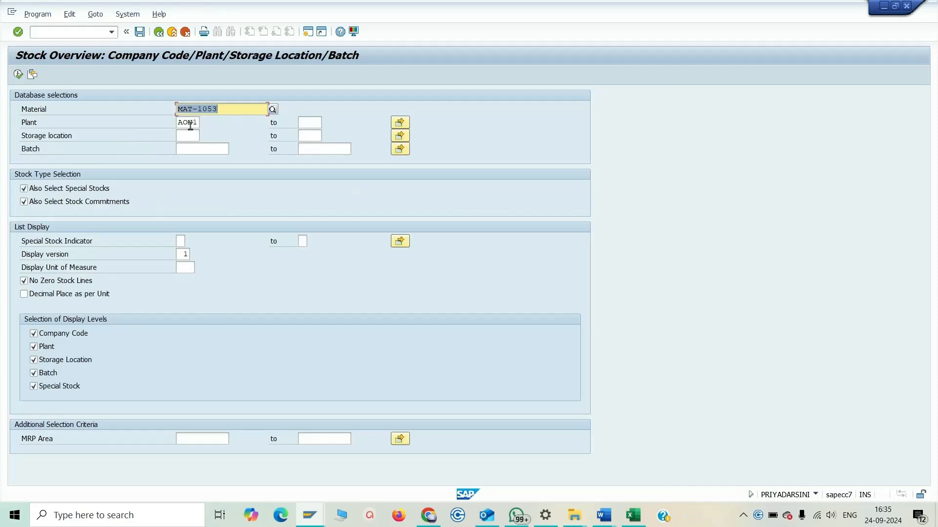
Step: Run the MM60 materials list for MAT-1053 with the plant range AON1 to AON1 and check its entry
click(91, 35)
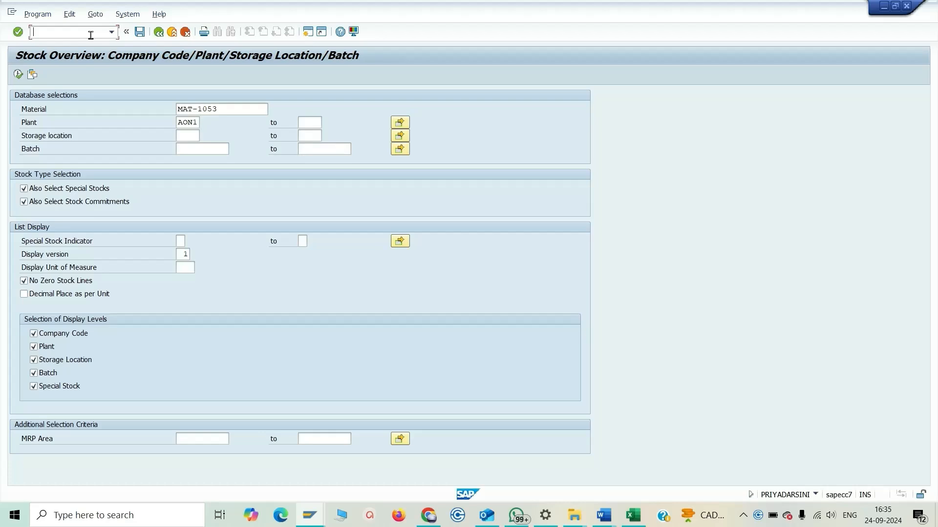
text(/nmm60)
key(Return)
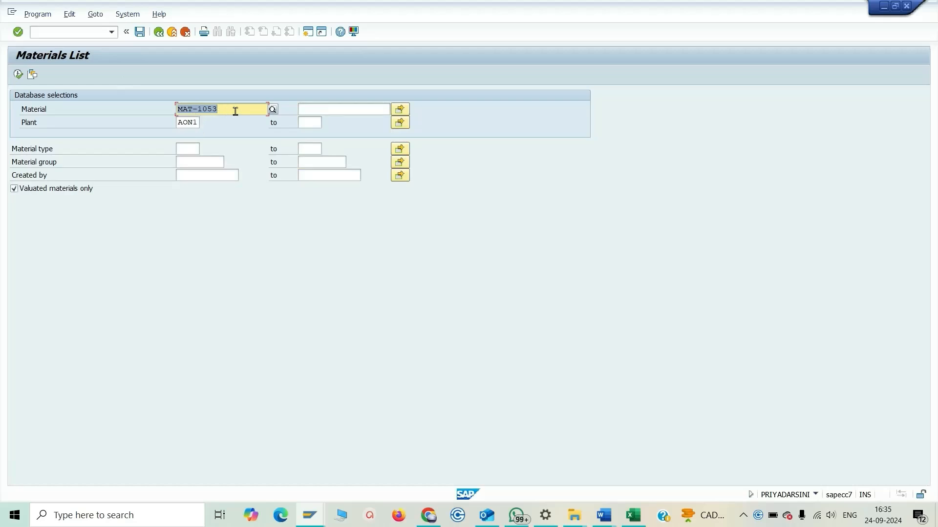
click(317, 125)
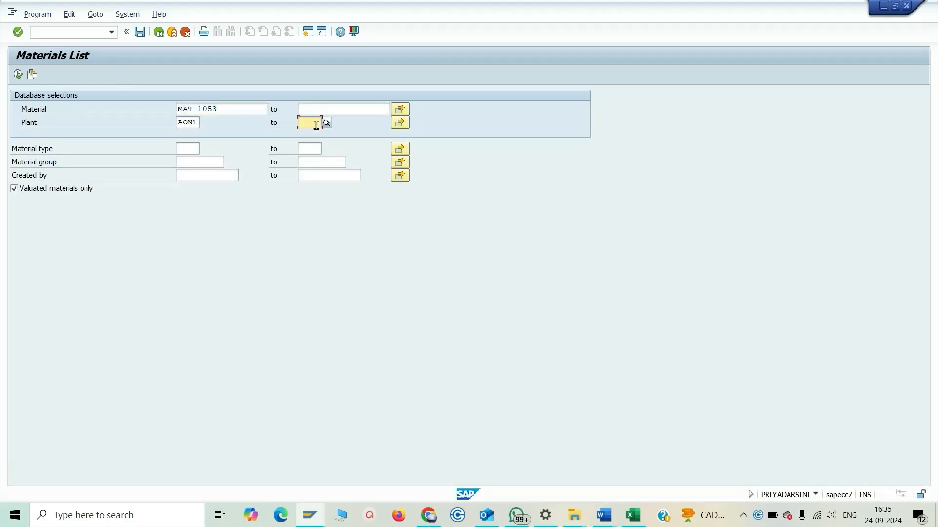
text(aon1)
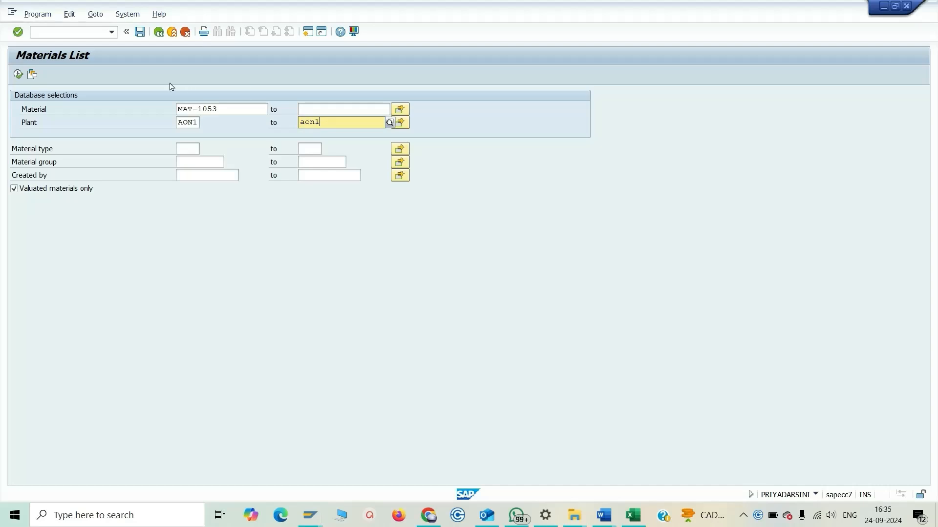
click(18, 74)
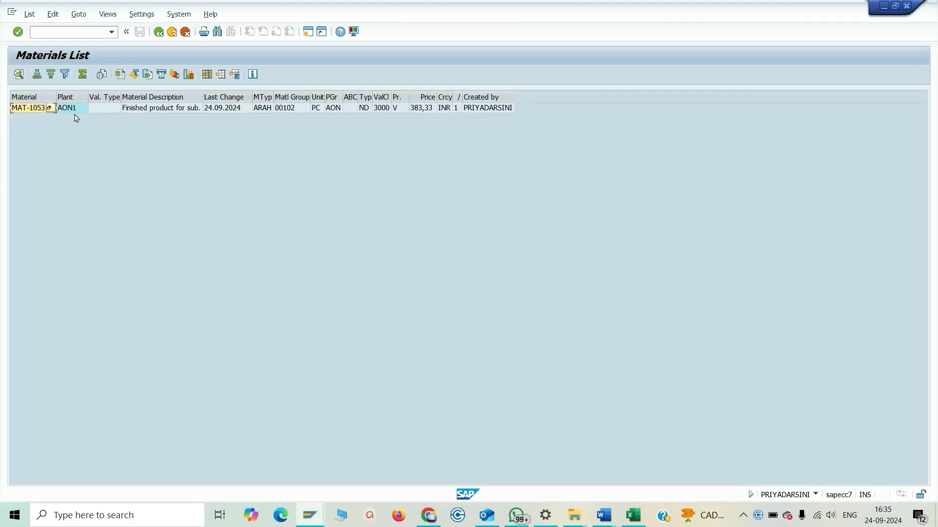
click(78, 111)
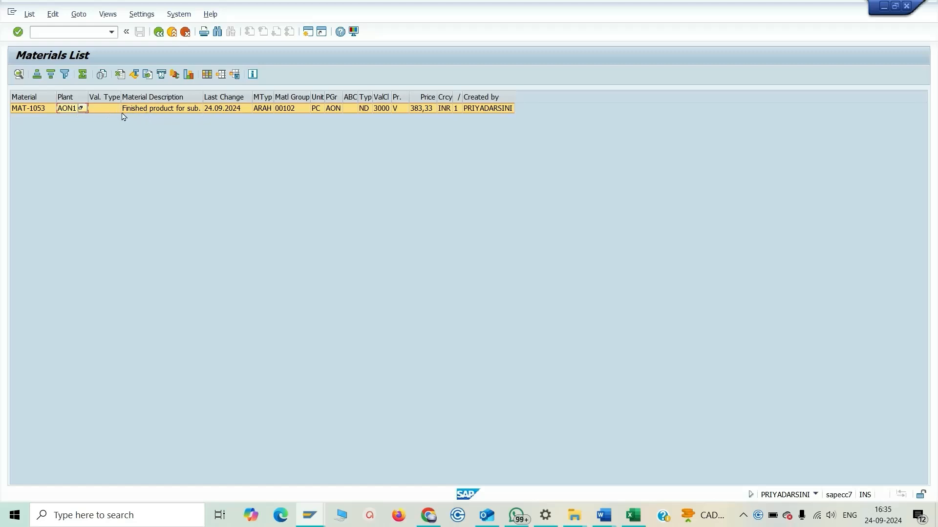
key(F3)
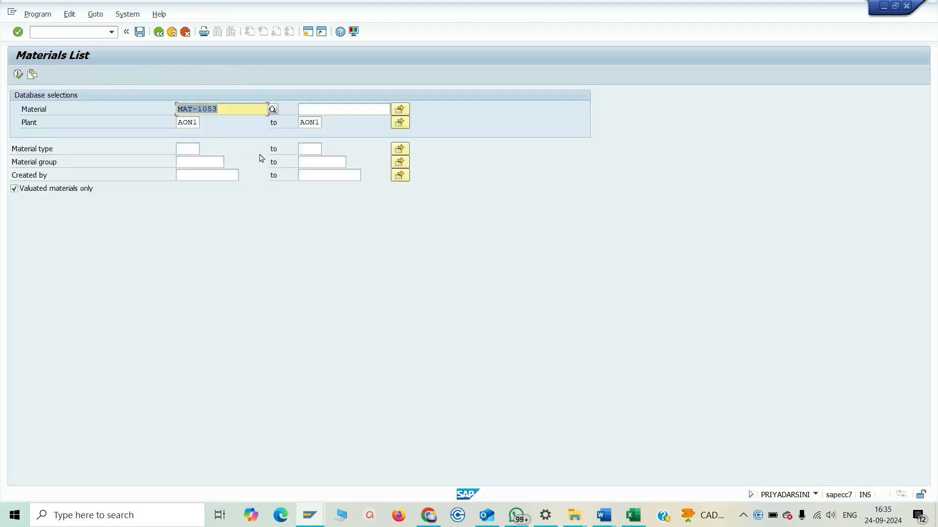
Step: Extend the plant range to AON2, rerun the materials list and check the MAT-1053 entries for both plants
click(316, 122)
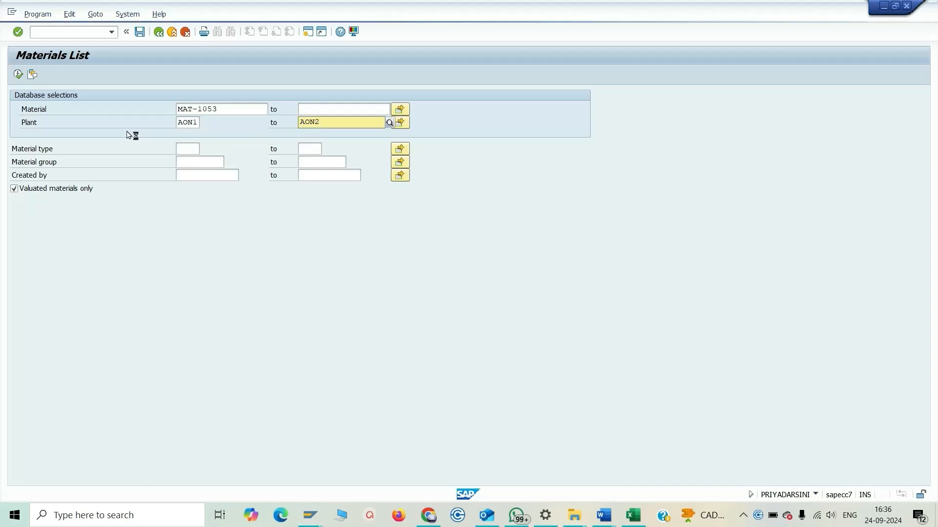
click(18, 75)
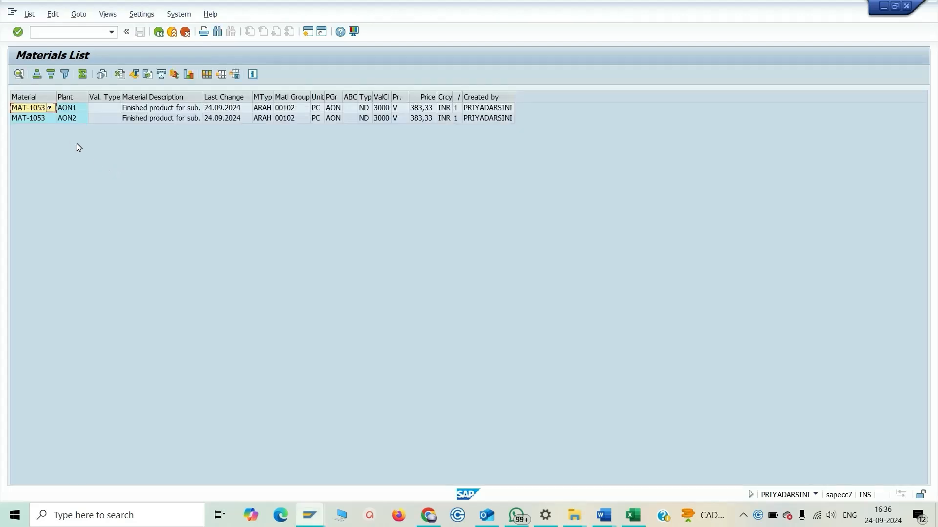
click(80, 119)
click(39, 109)
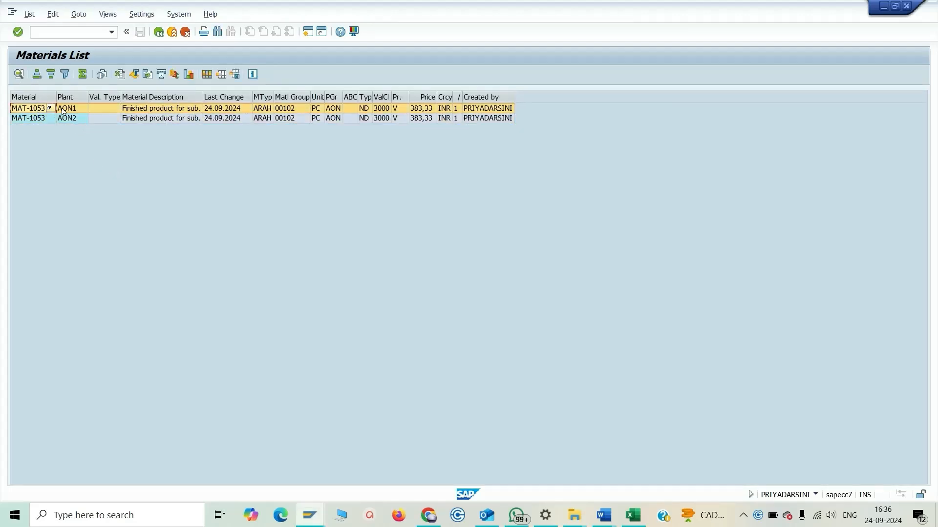
click(73, 98)
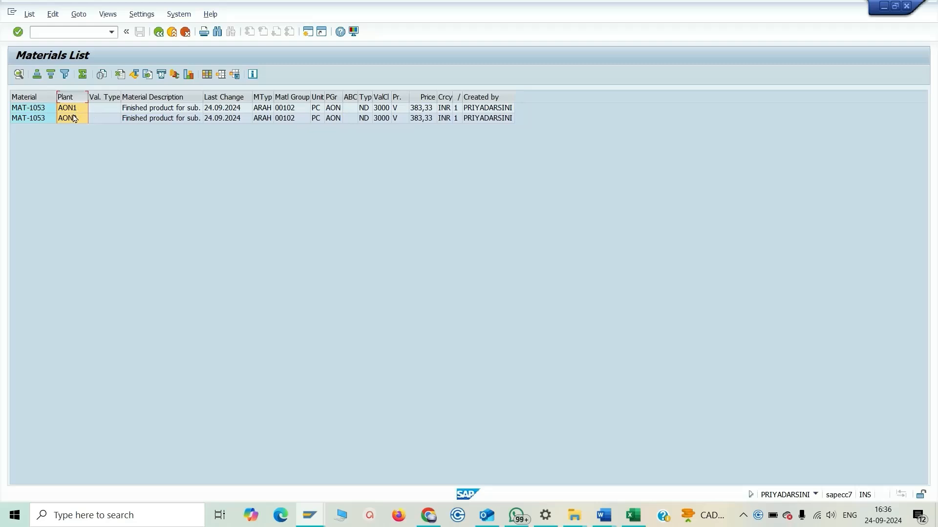
click(45, 112)
click(65, 112)
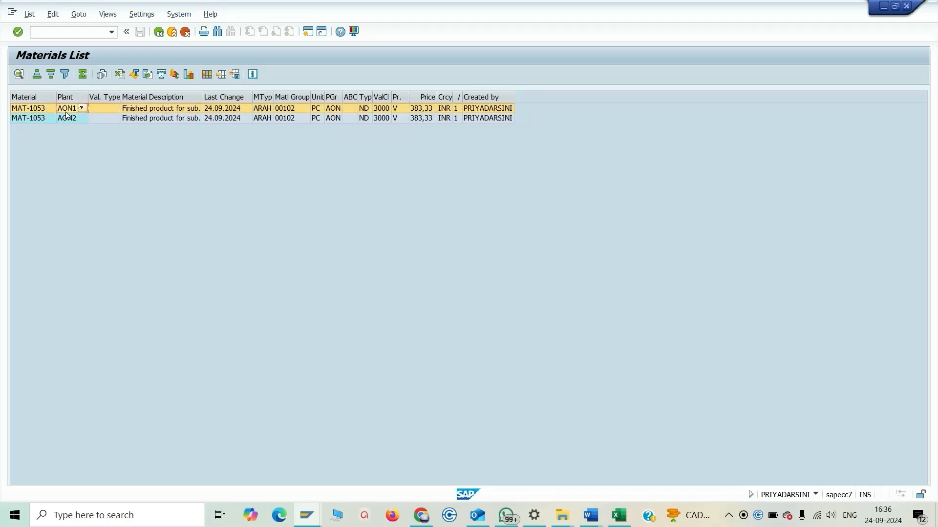
click(68, 118)
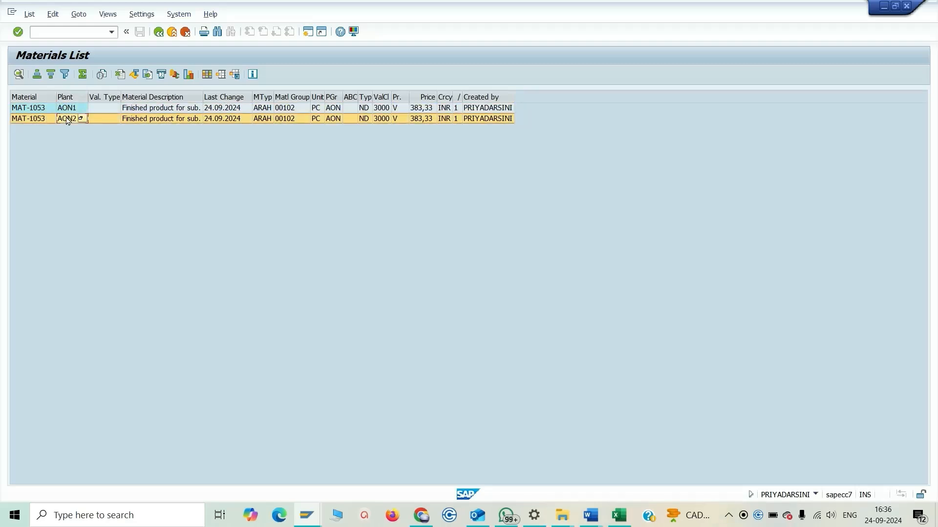
Step: Open the MIGO goods movement transaction and set its action to A08 Transfer Posting
click(87, 33)
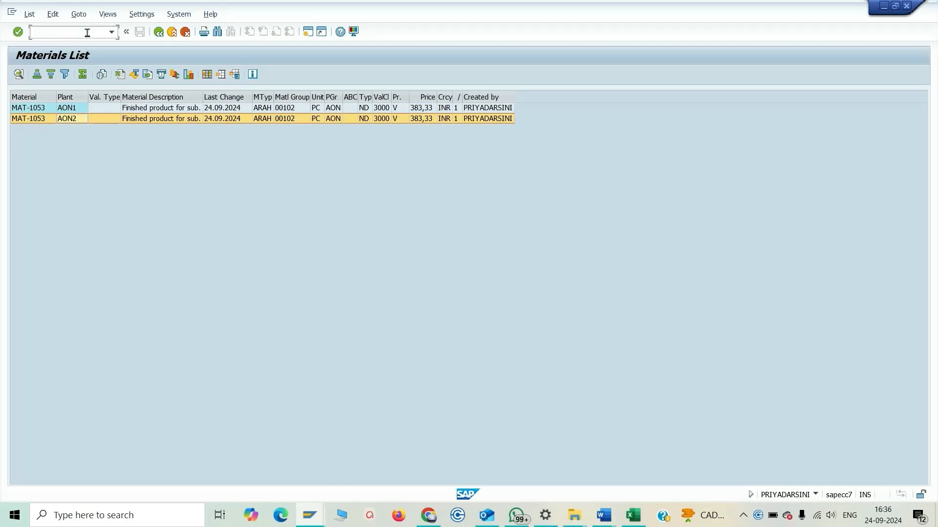
text(/)
text(nmm03)
key(Return)
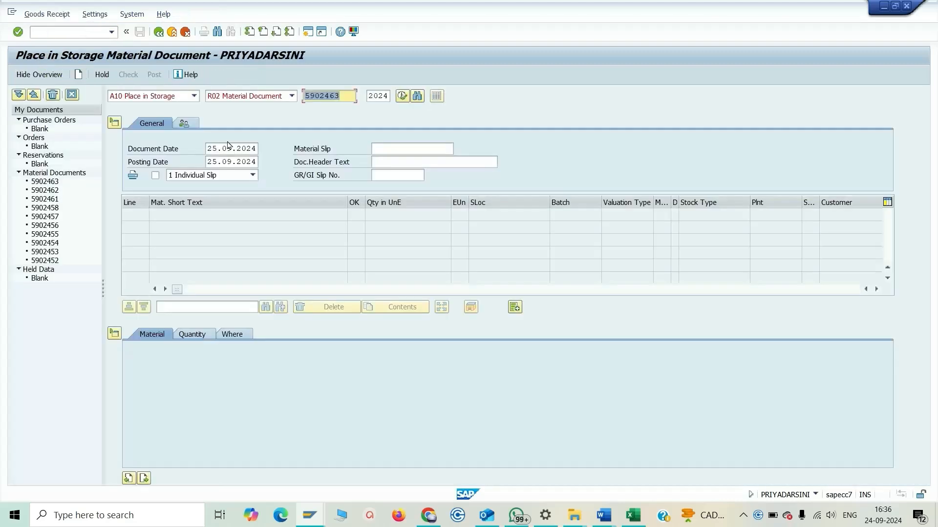
click(194, 97)
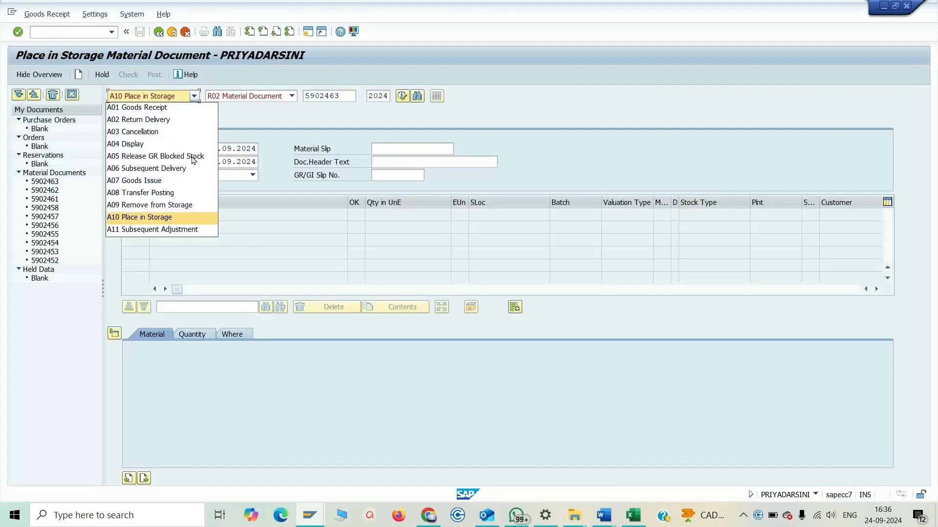
click(183, 193)
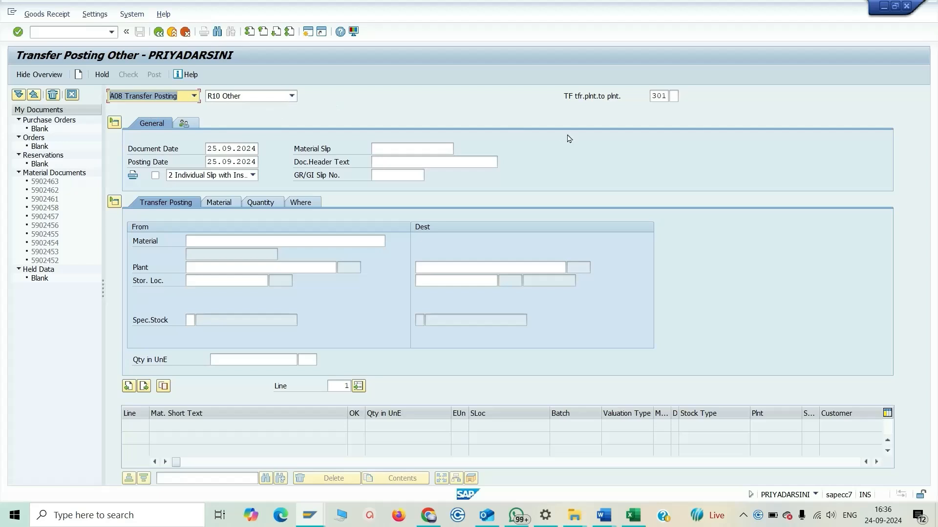
Step: Choose movement type 301, transfer posting plant to plant (one-step), without a special stock indicator
click(662, 97)
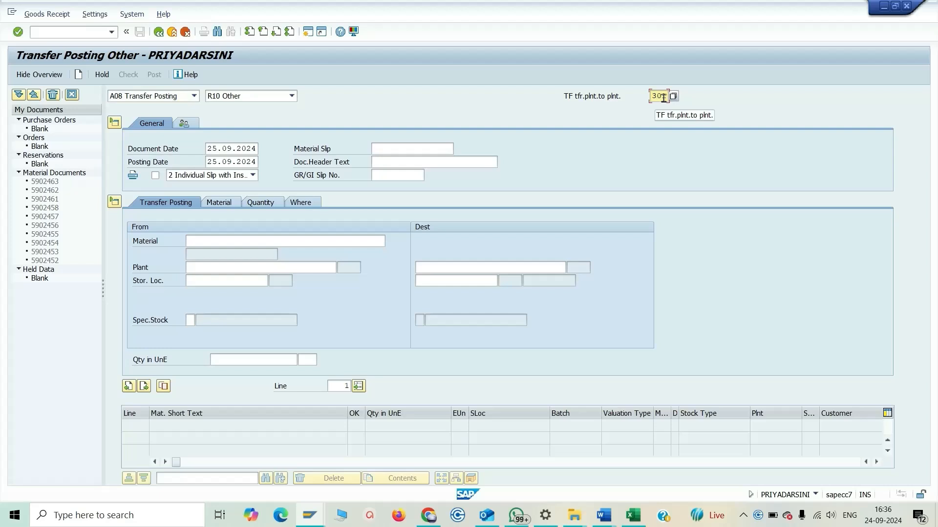
key(Return)
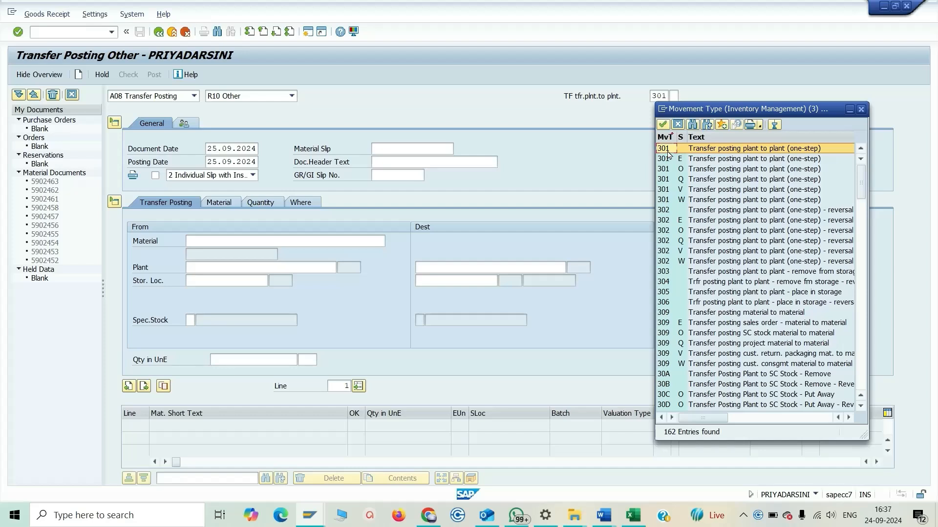
double_click(672, 153)
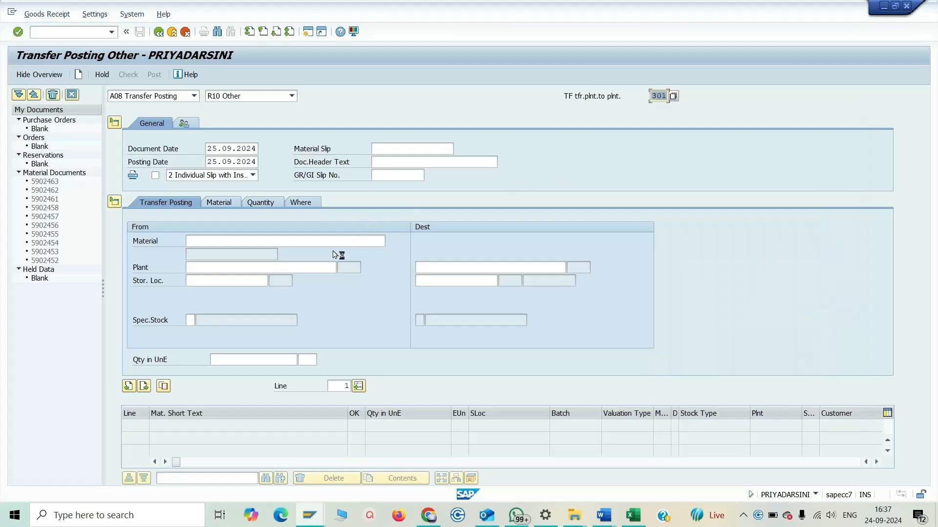
Step: Enter mat-1053 as the material for the transfer posting and dismiss the default values tip
click(320, 240)
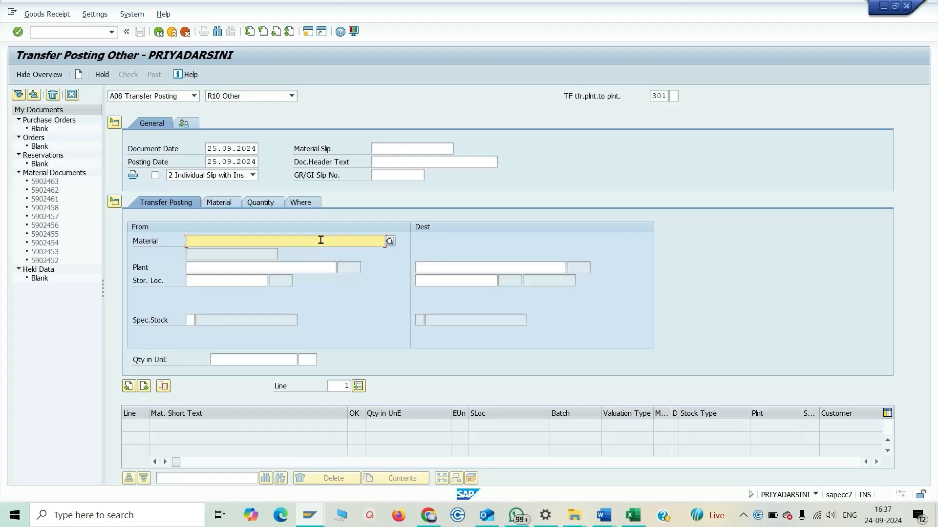
key(Down)
key(Down)
key(Return)
key(Return)
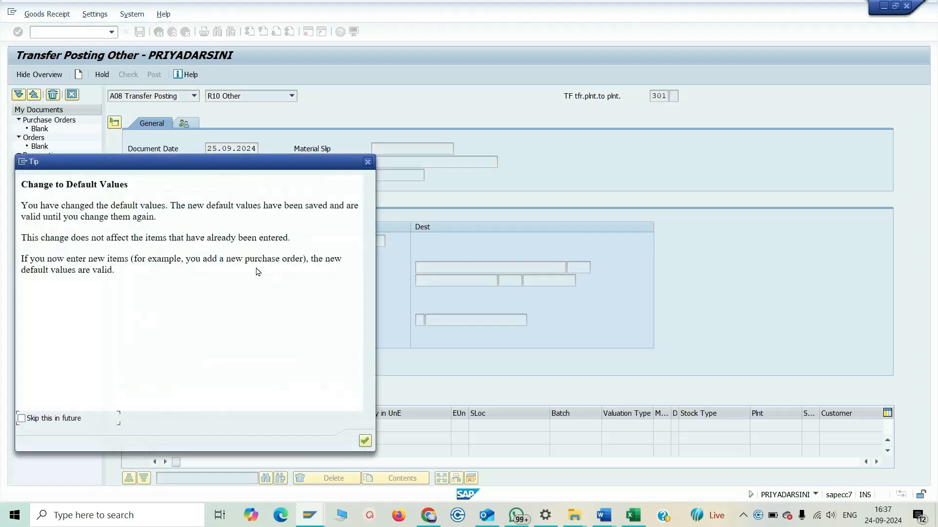
key(Return)
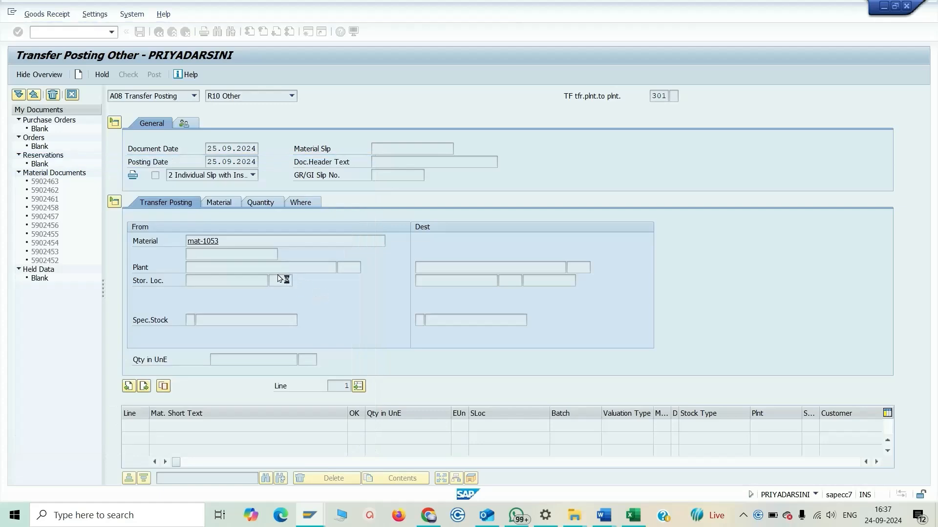
Step: Set the source plant to aon1 and the source storage location to 1201 for the transfer
click(249, 268)
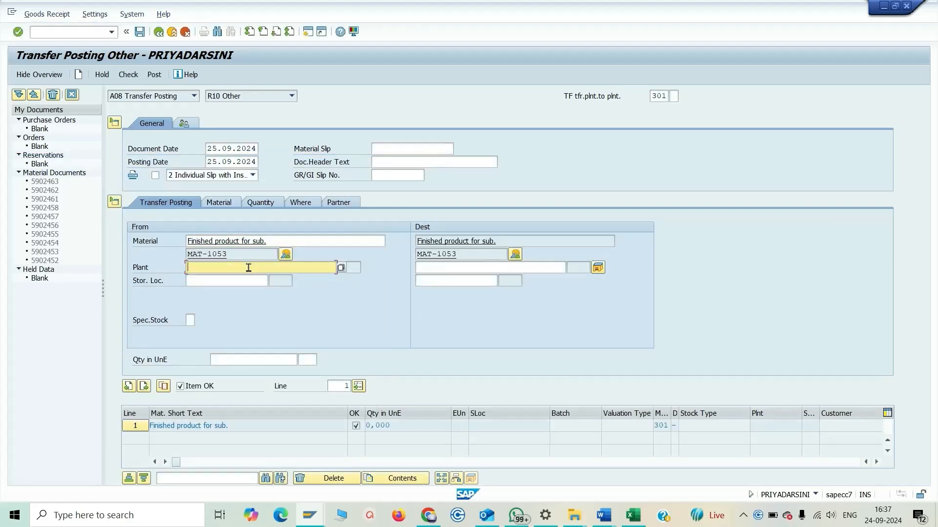
click(248, 268)
key(Down)
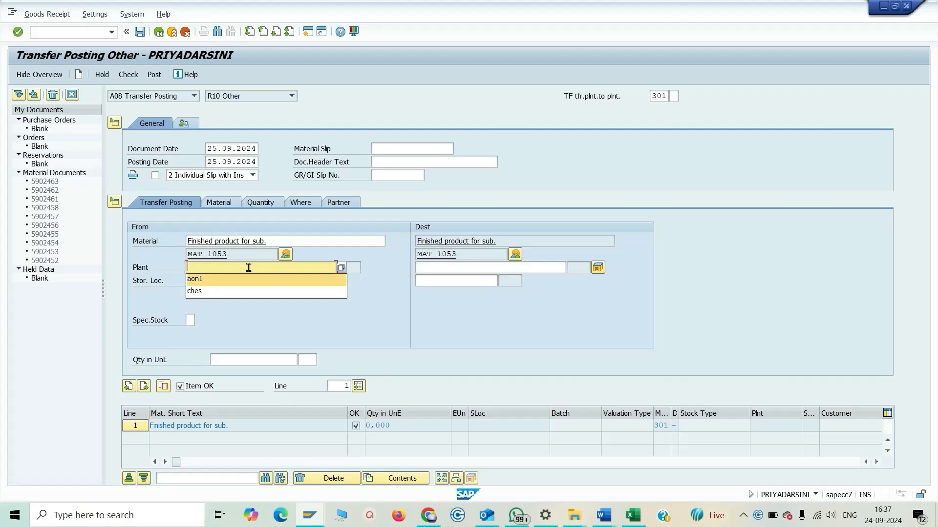
key(Return)
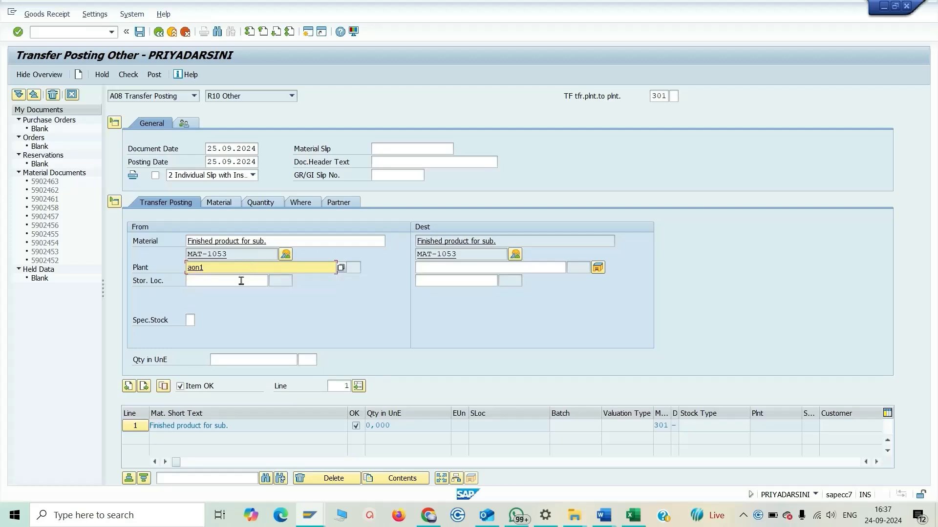
click(241, 280)
click(241, 281)
key(Down)
key(Return)
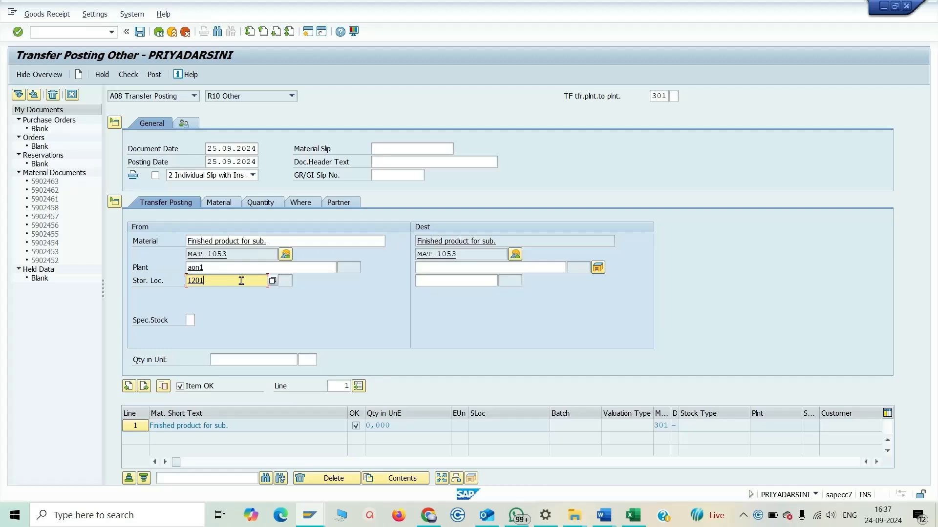
key(Return)
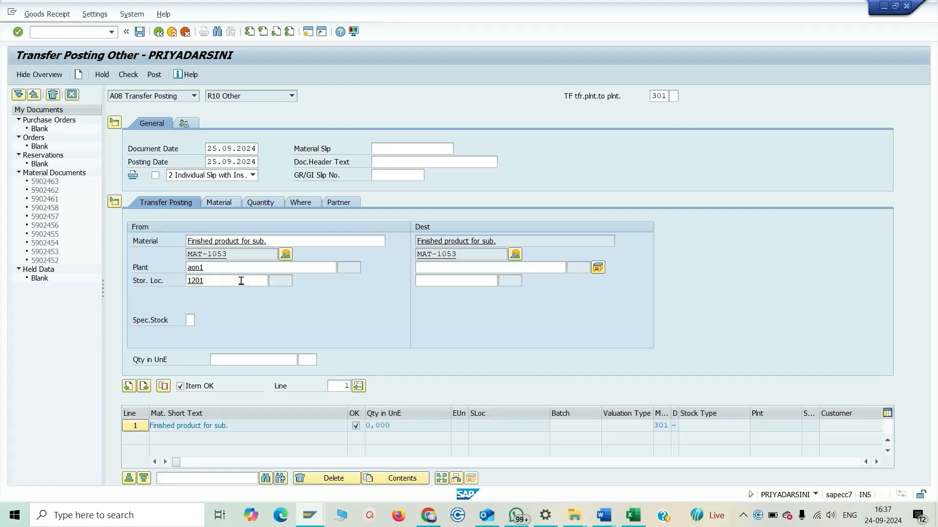
Step: Set the destination plant to aon2 and the destination storage location to 1301 for the transfer
click(459, 266)
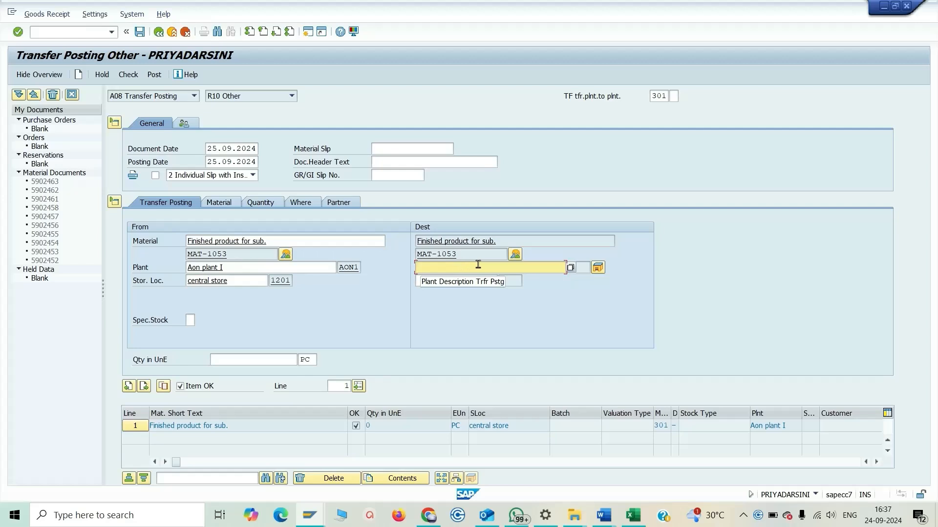
text(aon2)
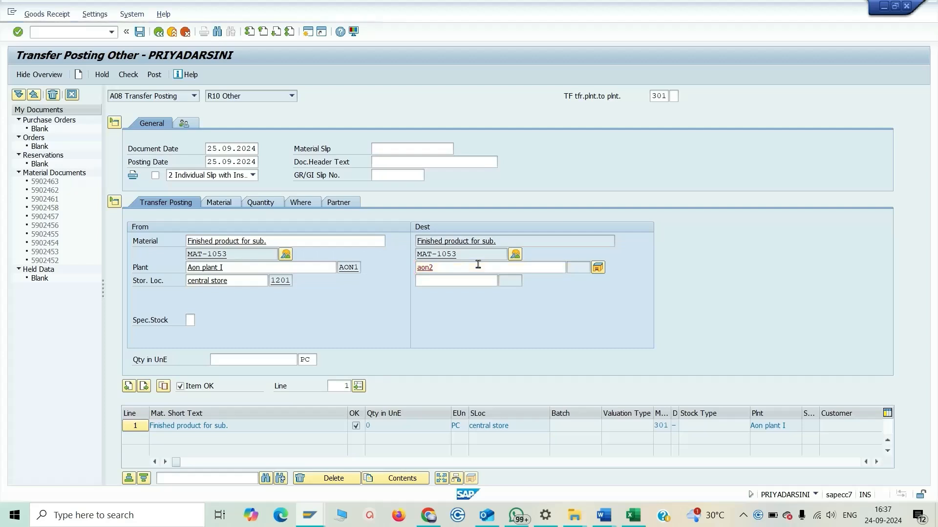
click(478, 279)
key(Down)
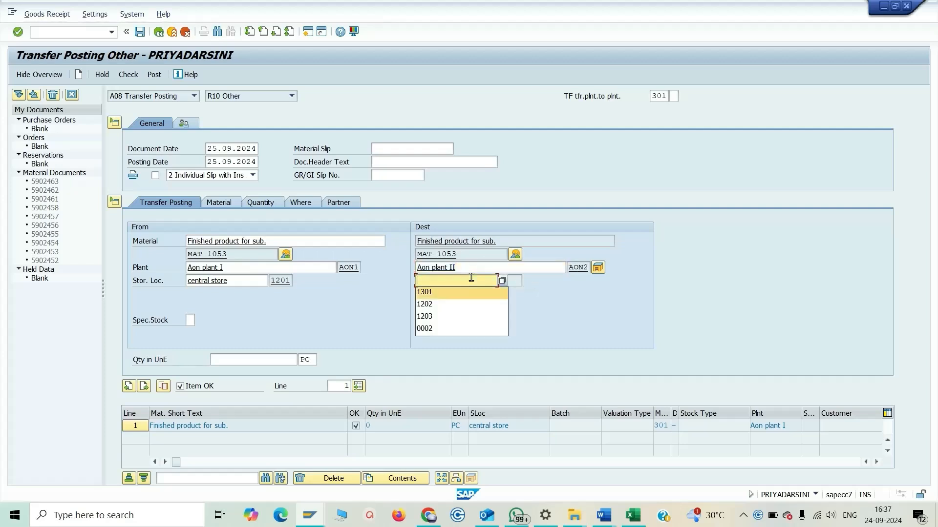
key(Return)
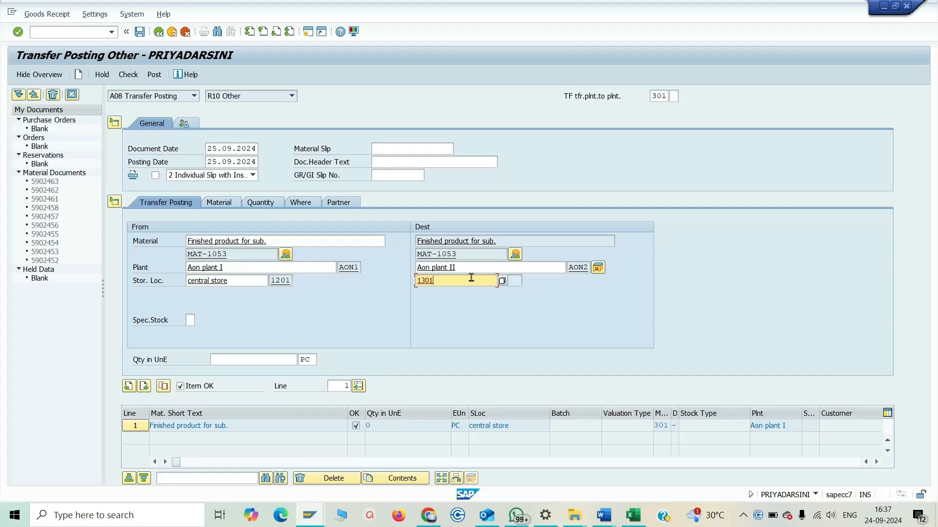
key(Return)
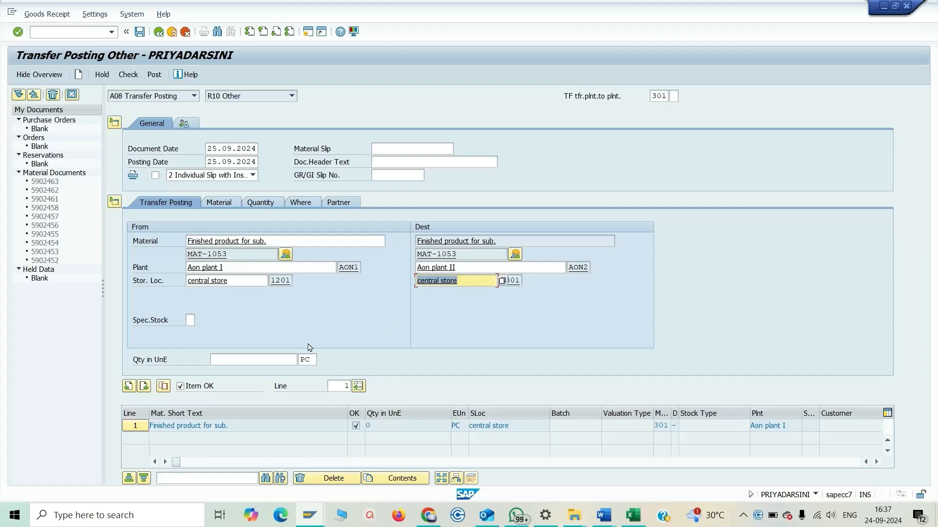
Step: Enter a transfer quantity of 5 PC, check the document and post it
click(263, 359)
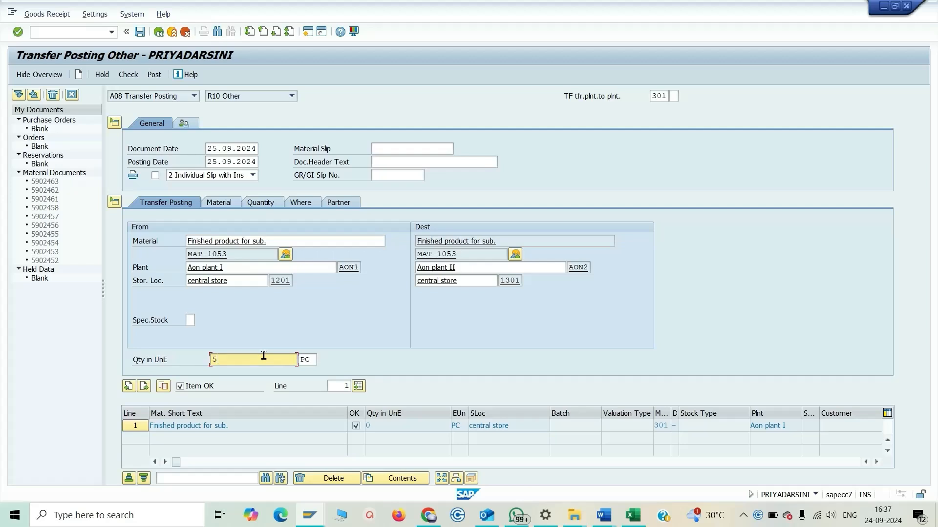
key(Return)
click(129, 75)
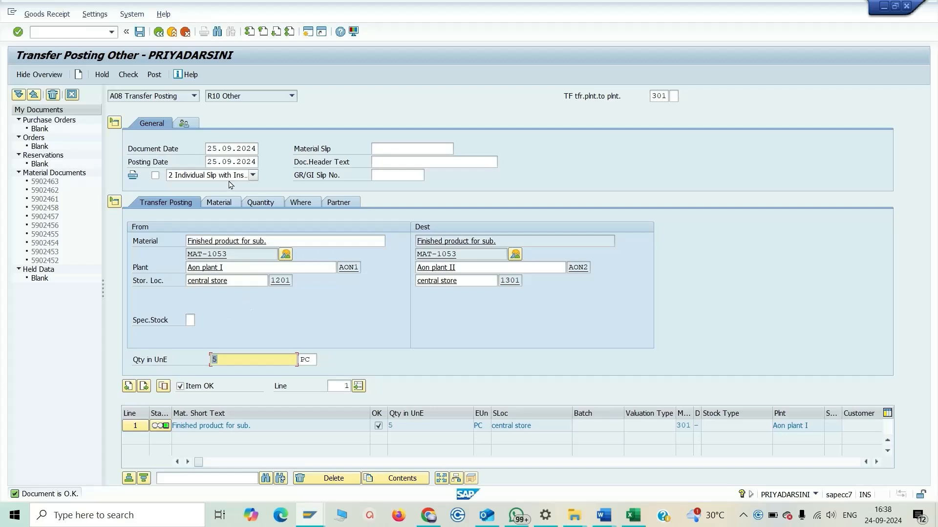
click(155, 75)
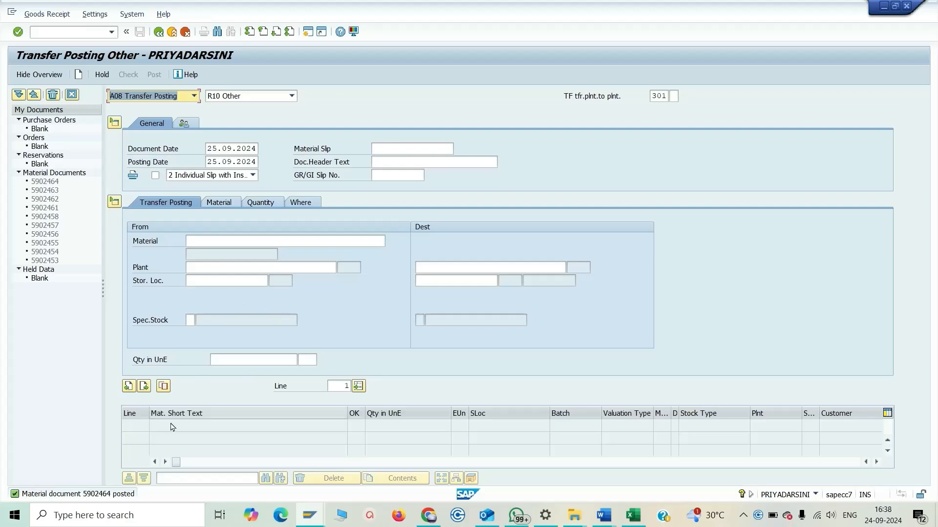
Step: View the details of the posting message and display the newly posted material document with action A04 Display
click(103, 499)
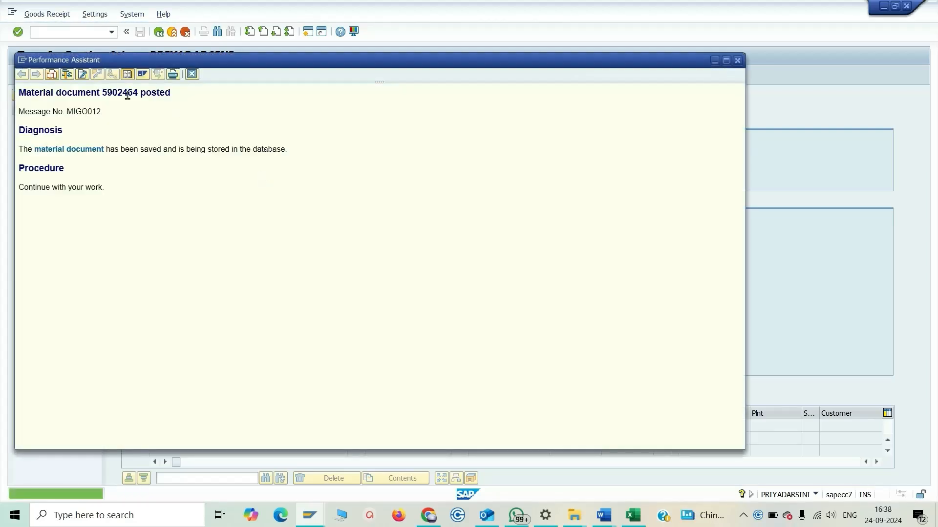
double_click(127, 93)
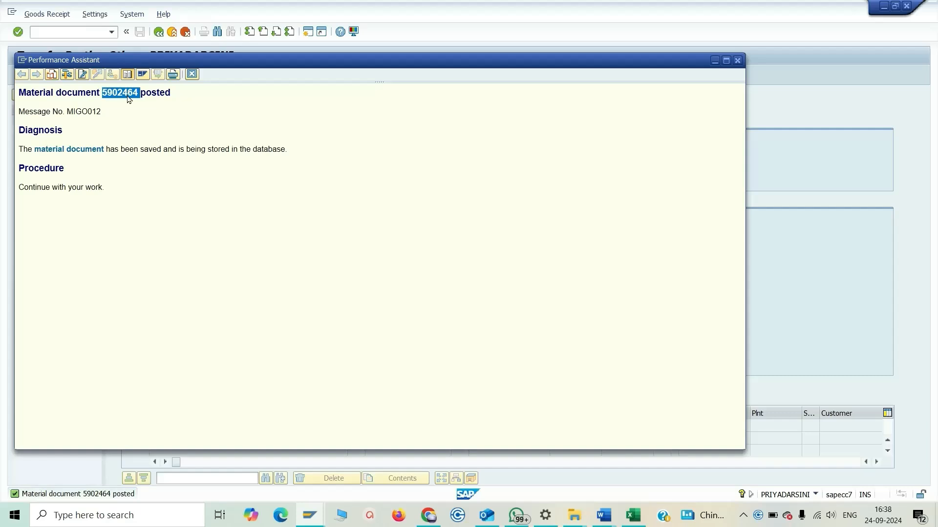
click(191, 75)
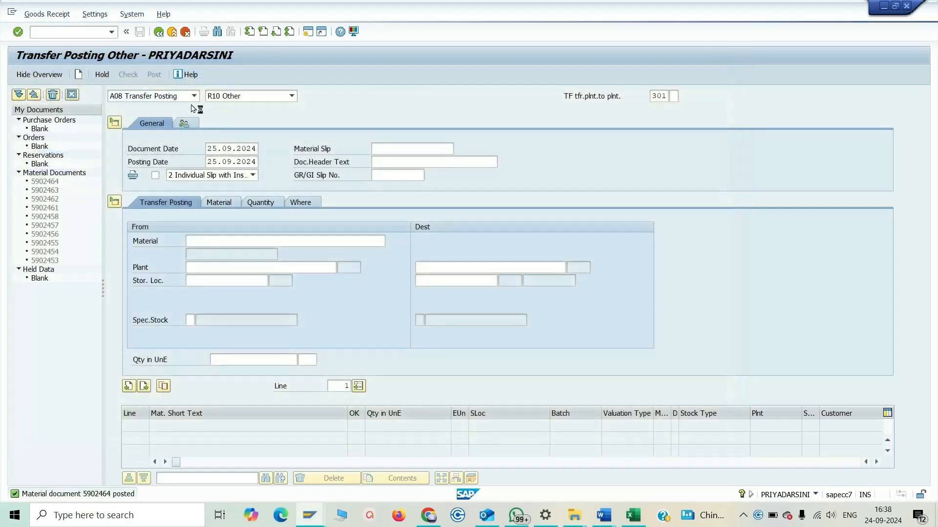
click(195, 96)
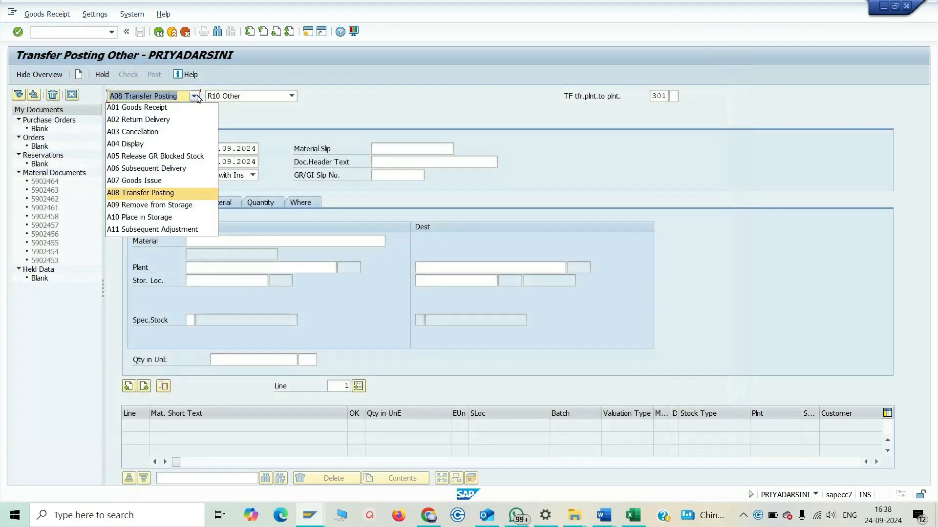
click(128, 143)
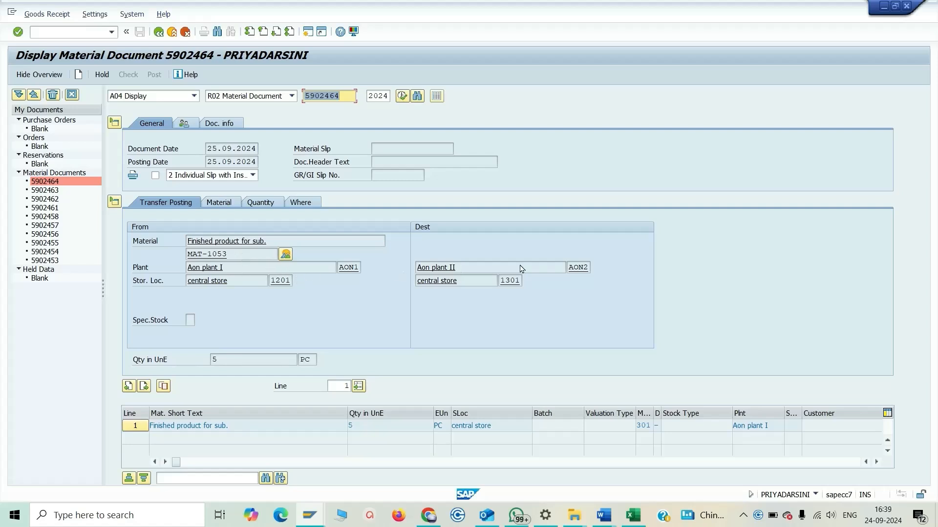
Step: Run the MMBE stock overview for MAT-1053 across all plants by clearing the plant restriction
click(93, 32)
text(/n)
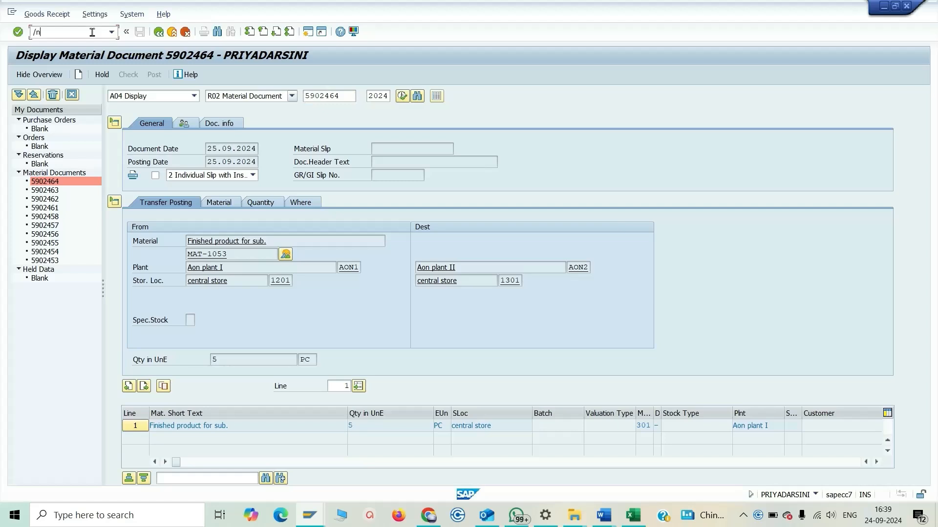
text(mmbe)
key(Return)
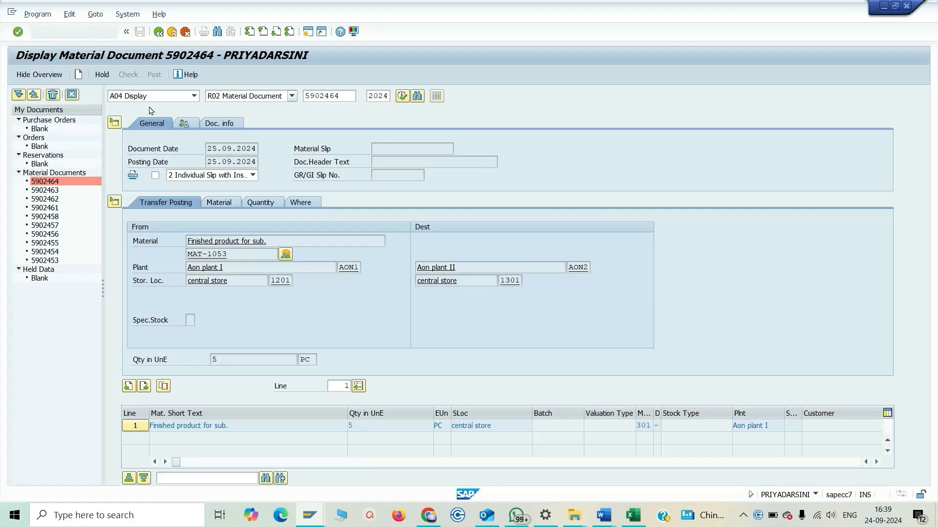
double_click(197, 122)
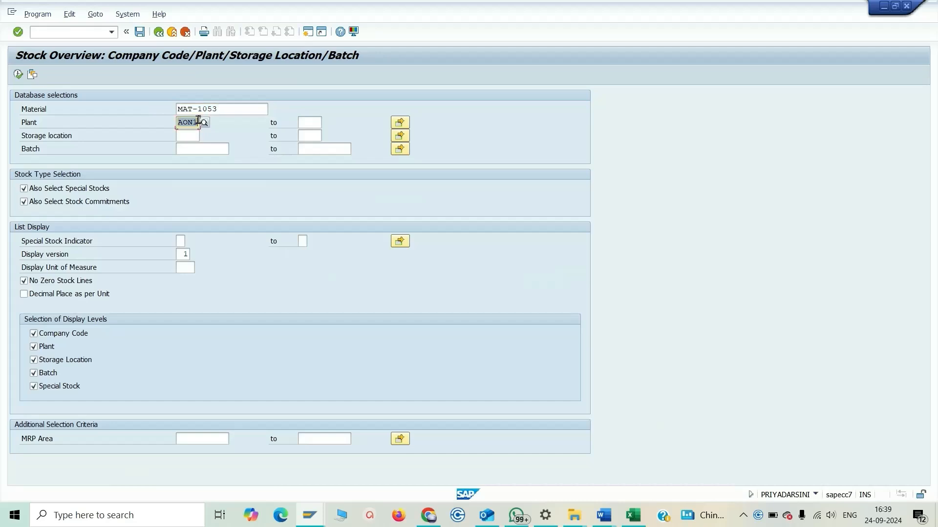
key(BackSpace)
click(135, 123)
click(18, 75)
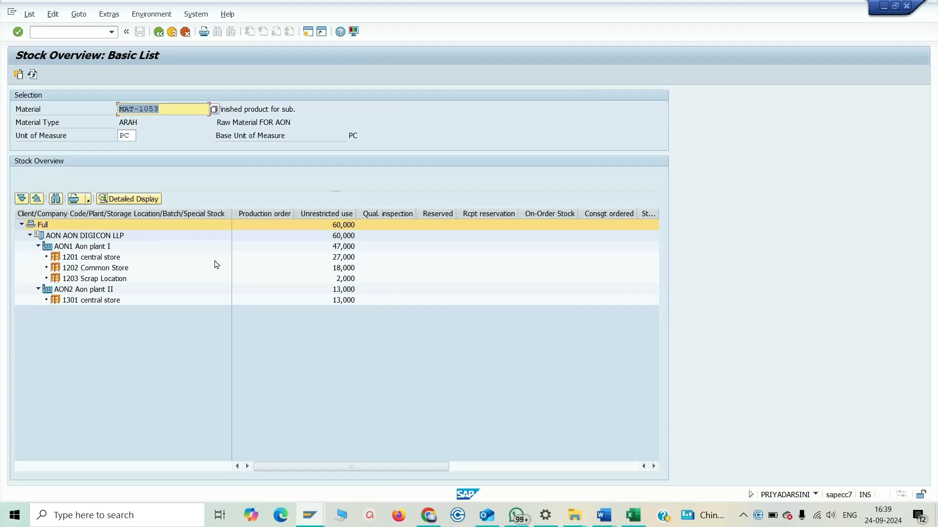
Step: Examine the MAT-1053 stock in storage locations 1201 and 1301, rerunning the stock overview once
click(118, 259)
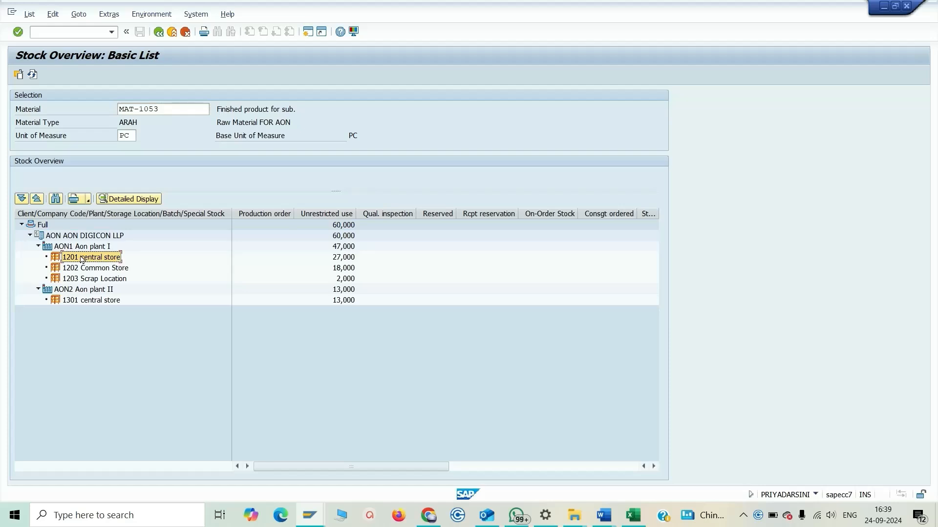
click(94, 302)
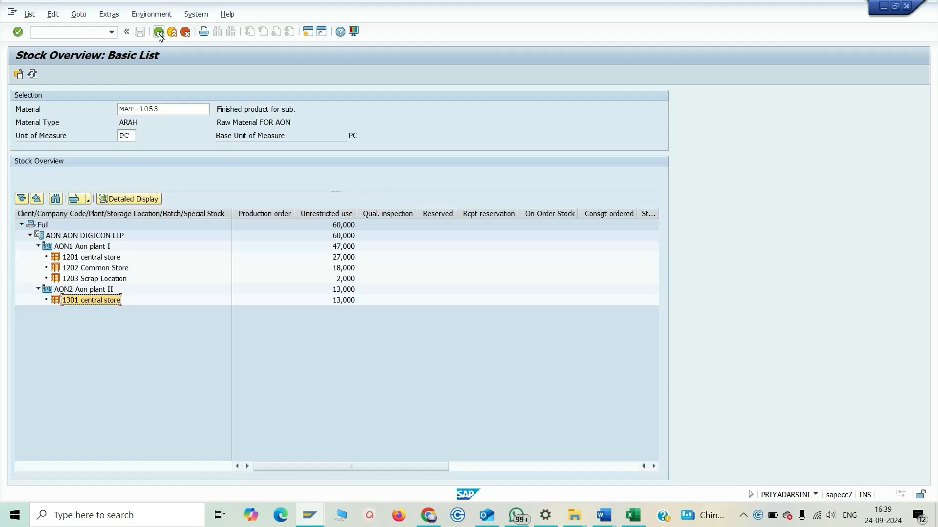
click(159, 32)
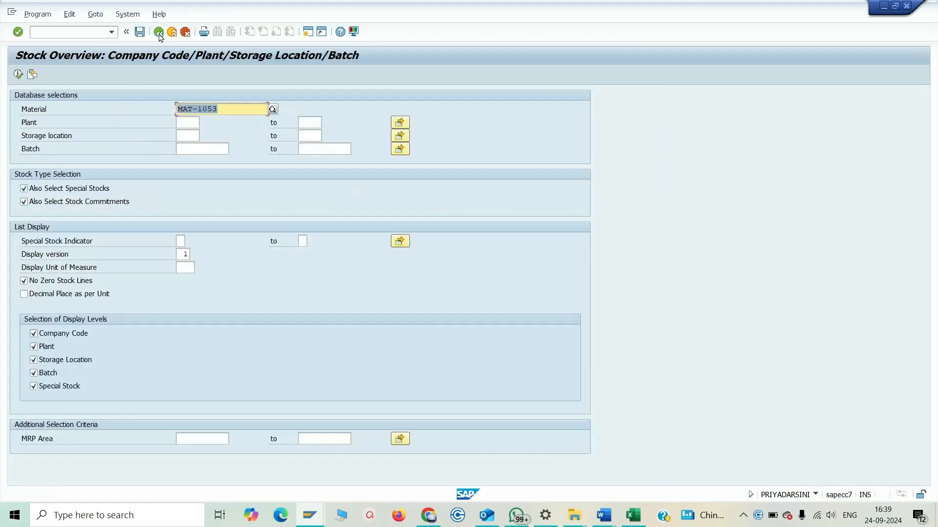
click(18, 74)
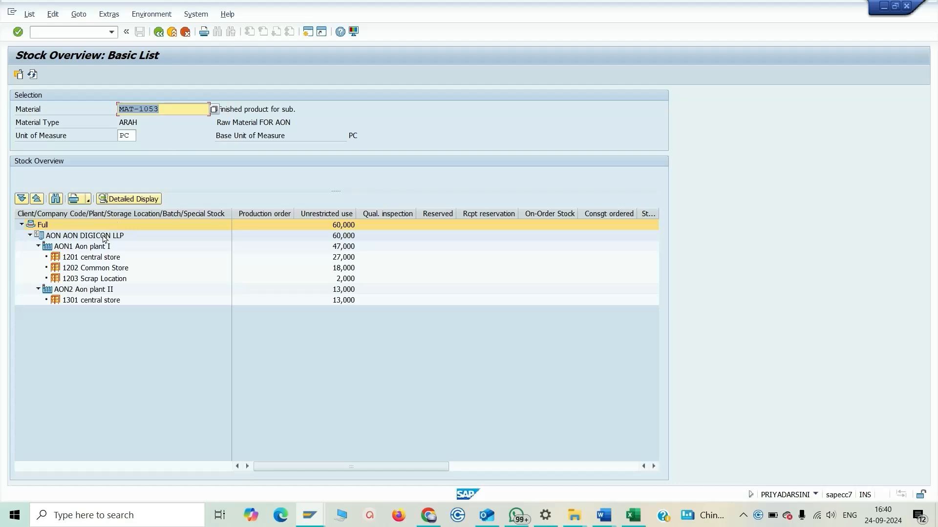
click(75, 259)
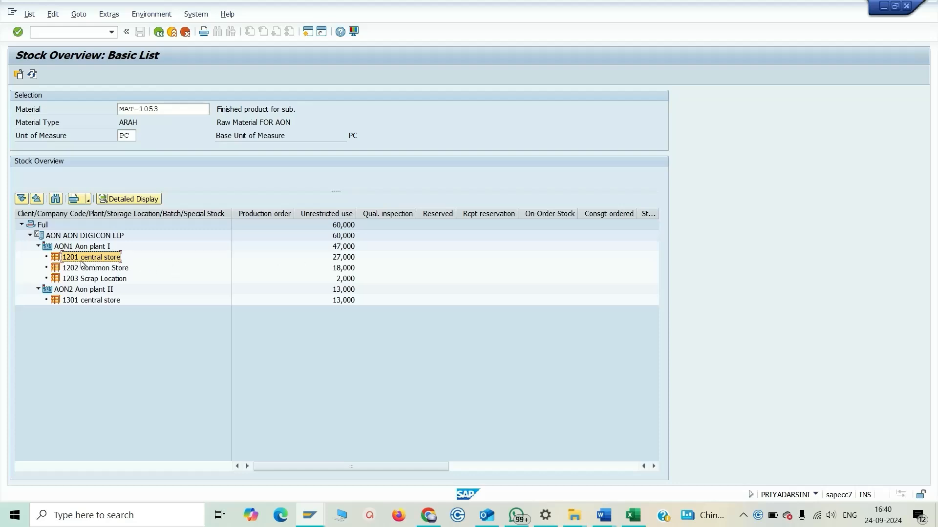
Step: Open MIGO in a new session and set its action to A09 Remove from Storage
click(308, 32)
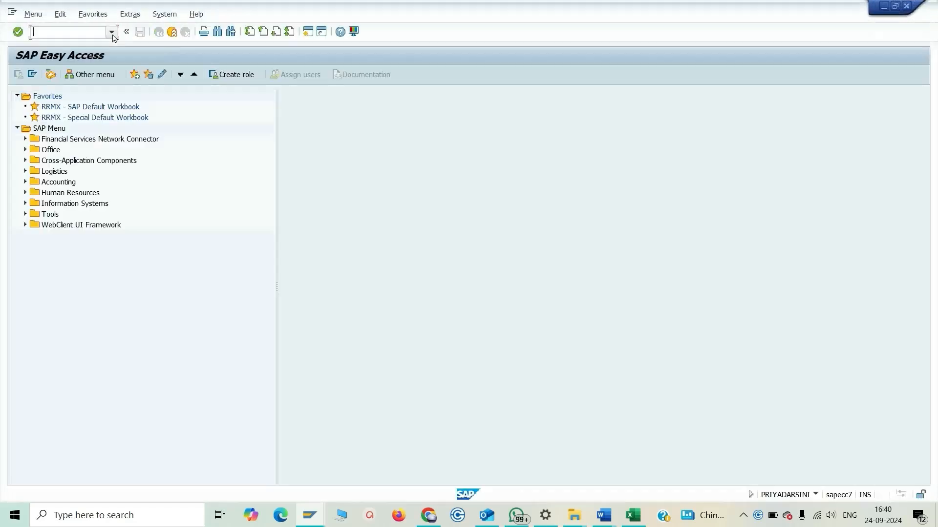
click(111, 32)
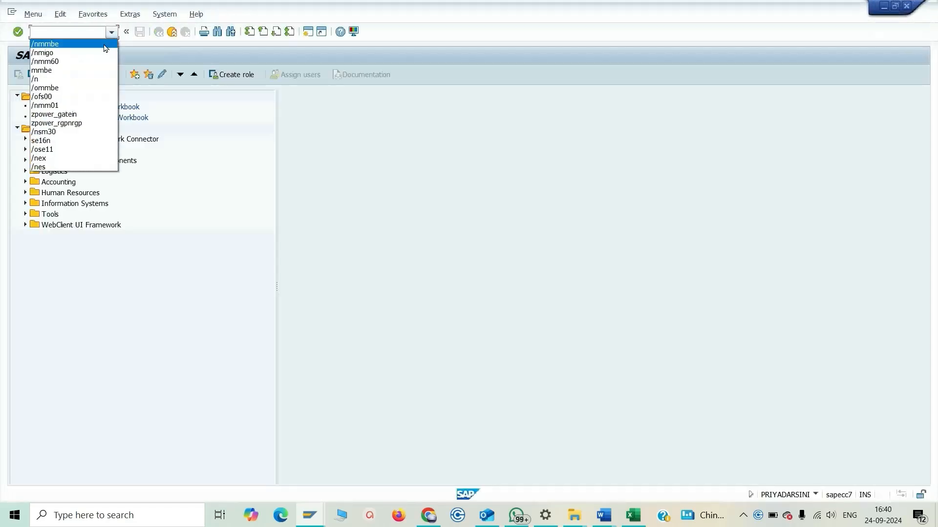
click(97, 58)
key(Return)
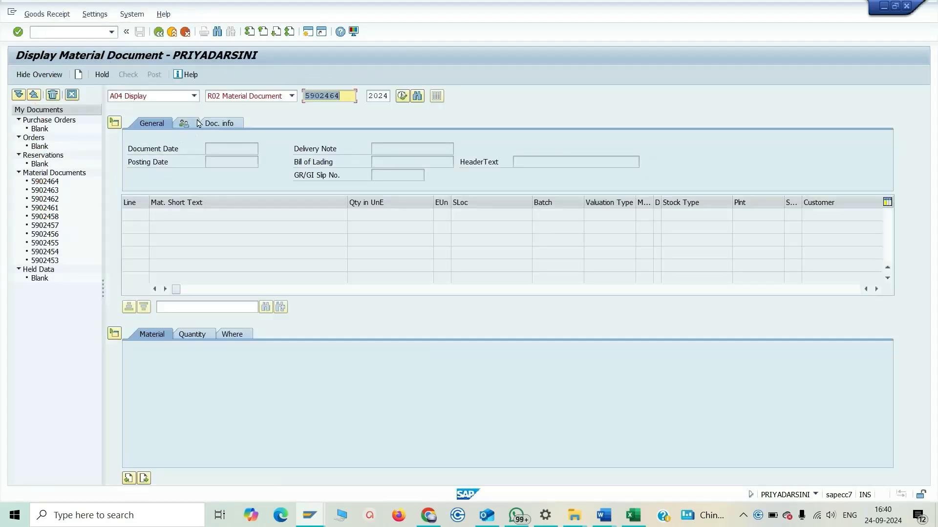
click(196, 101)
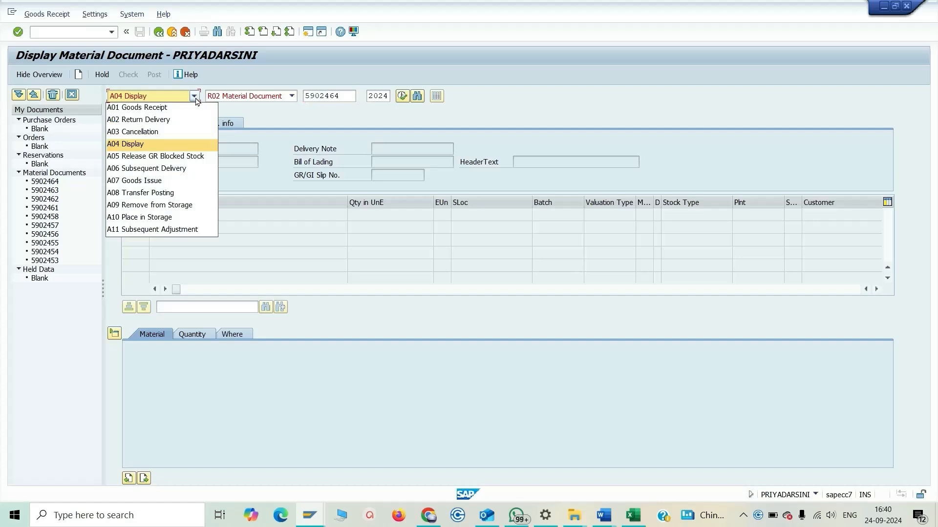
click(178, 205)
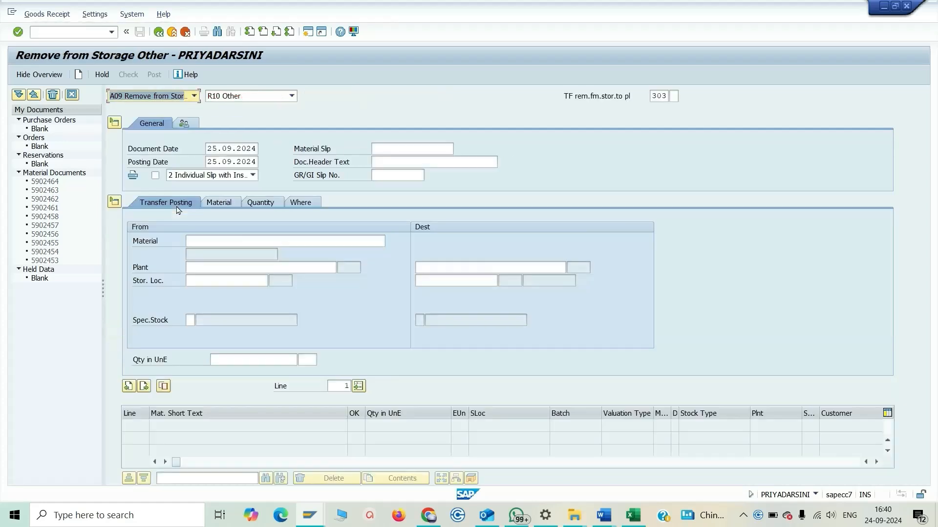
Step: Choose movement type 303, transfer posting plant to plant - remove from storage, with reference R10 Other and close the default values tip
click(292, 96)
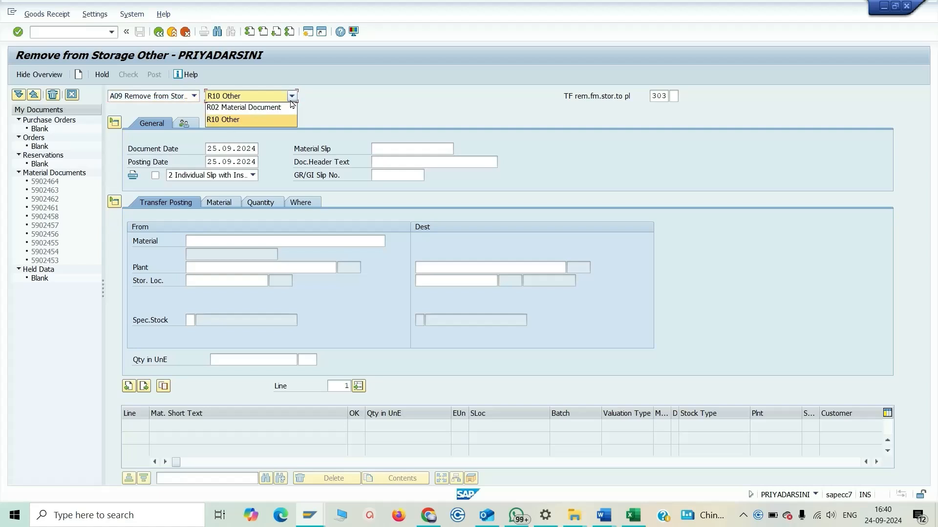
click(292, 98)
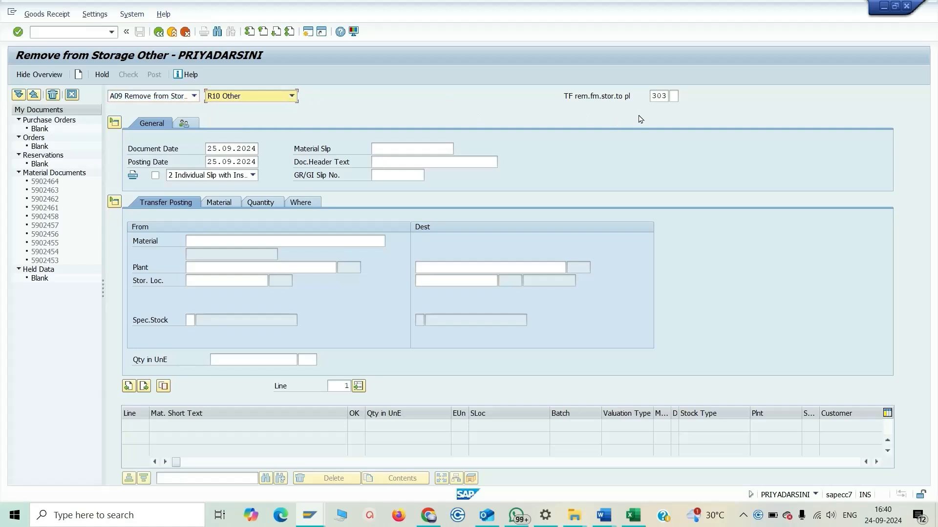
click(661, 98)
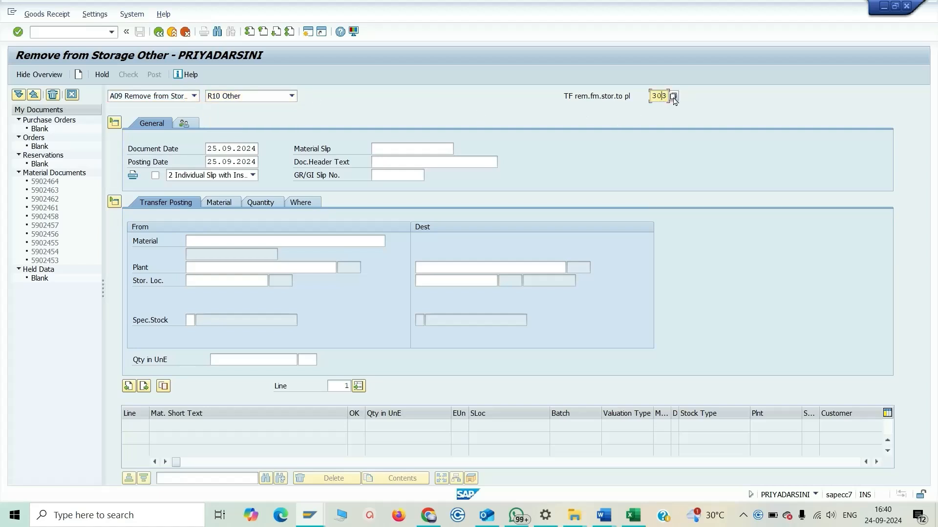
click(674, 98)
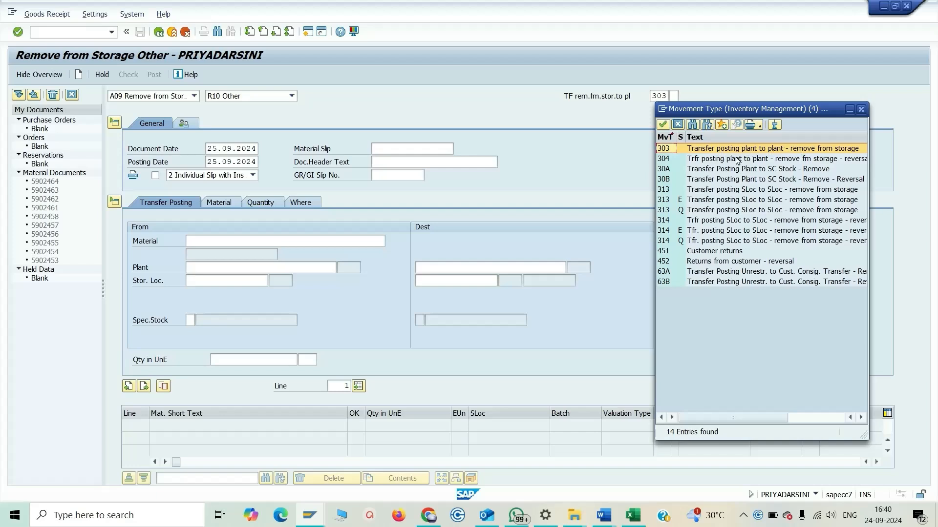
double_click(671, 152)
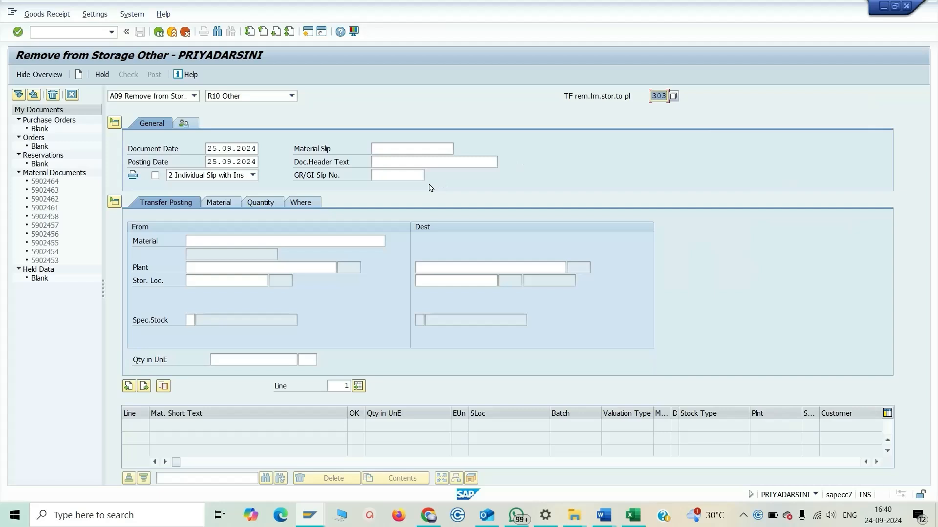
key(Return)
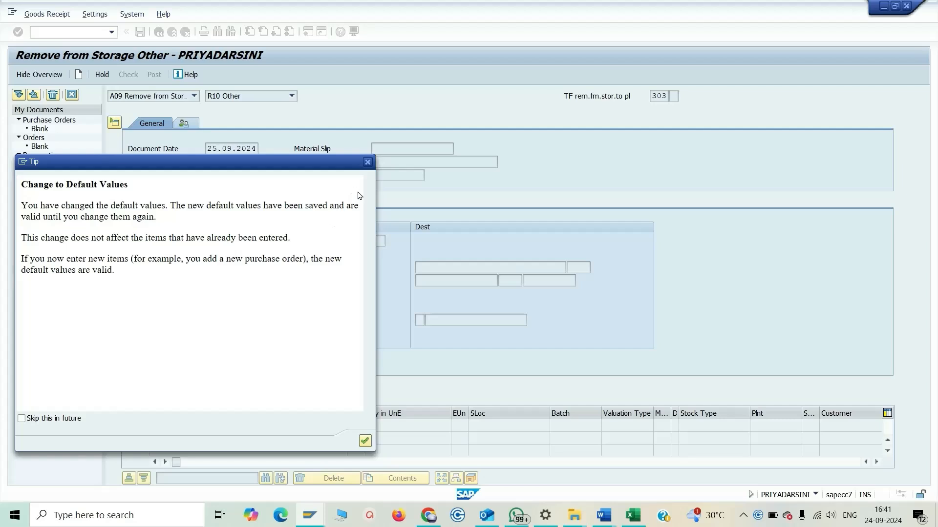
click(368, 162)
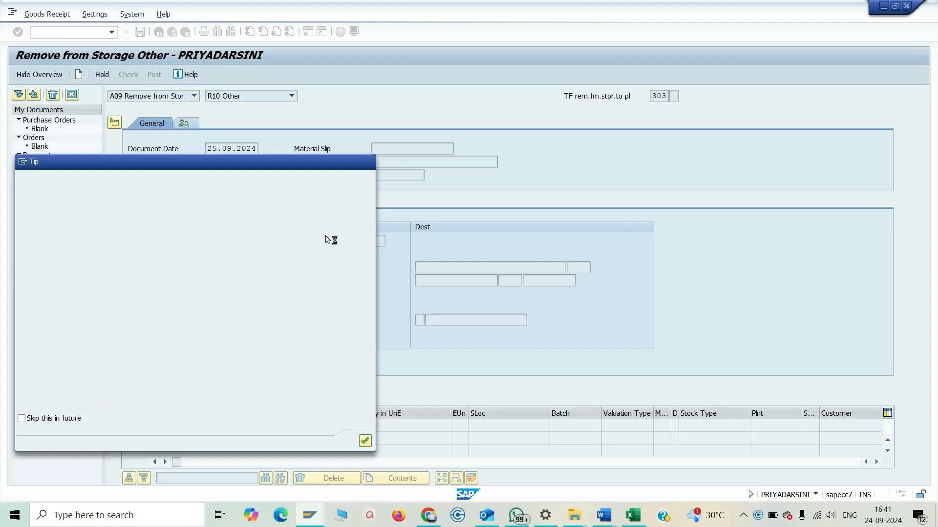
Step: Enter material MAT-1053 with source plant AON1 and source storage location 1201 for the transfer posting
click(303, 242)
key(Down)
key(Down)
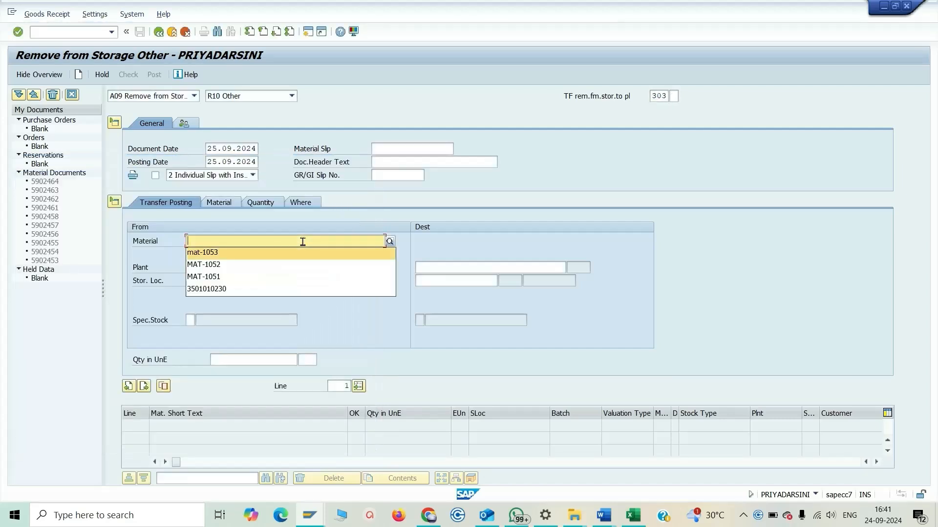
key(Return)
click(298, 265)
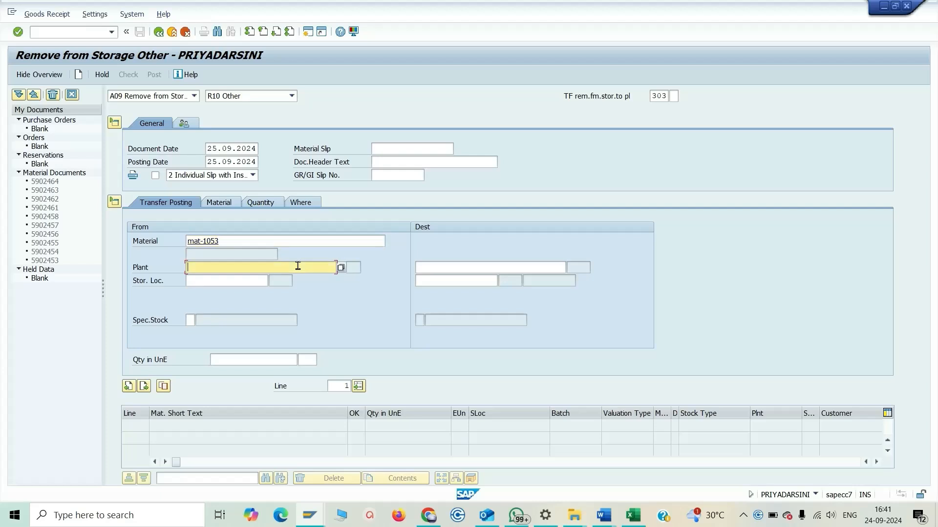
text(aon1)
key(Tab)
key(Down)
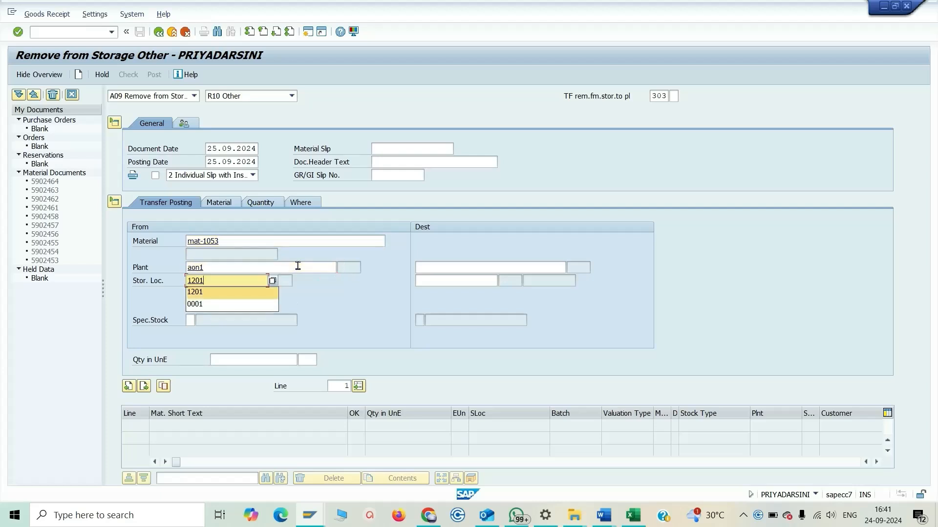
key(Return)
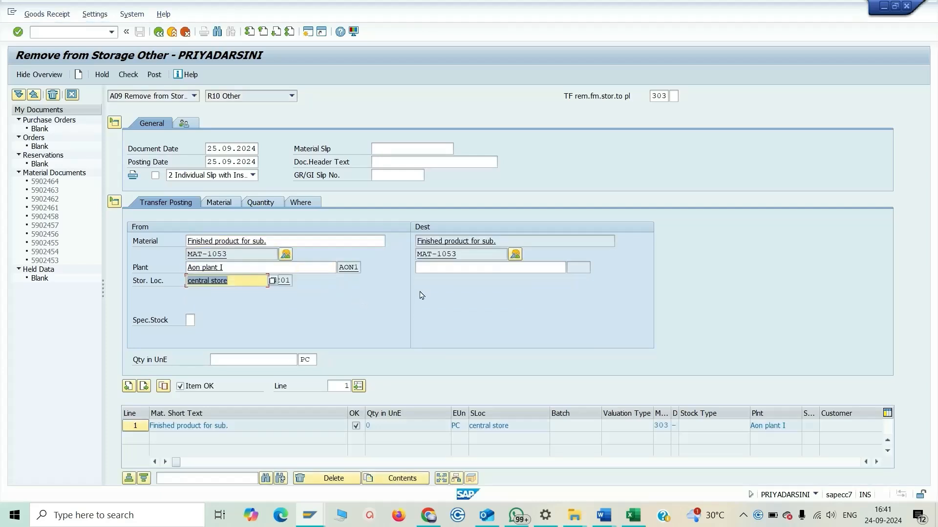
Step: Set the destination plant of the transfer posting to AON2
click(453, 268)
click(453, 267)
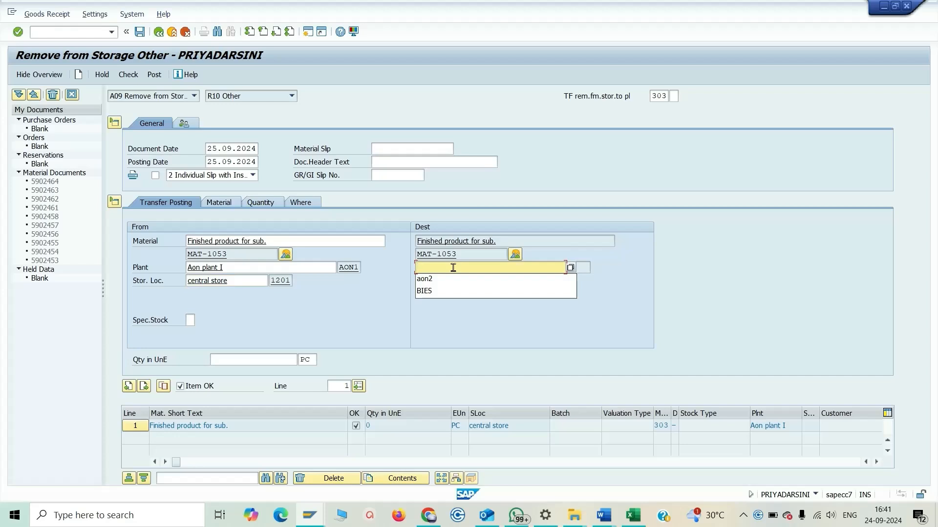
key(Down)
key(Return)
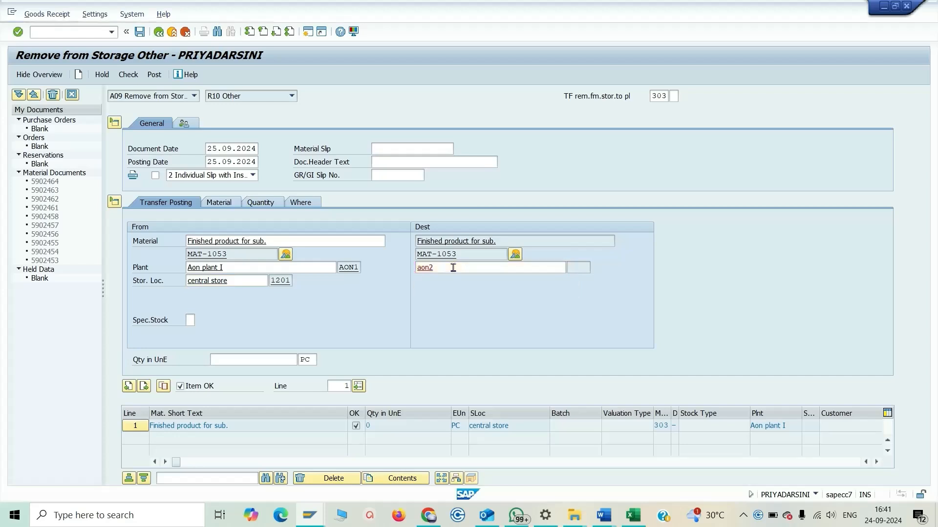
key(Return)
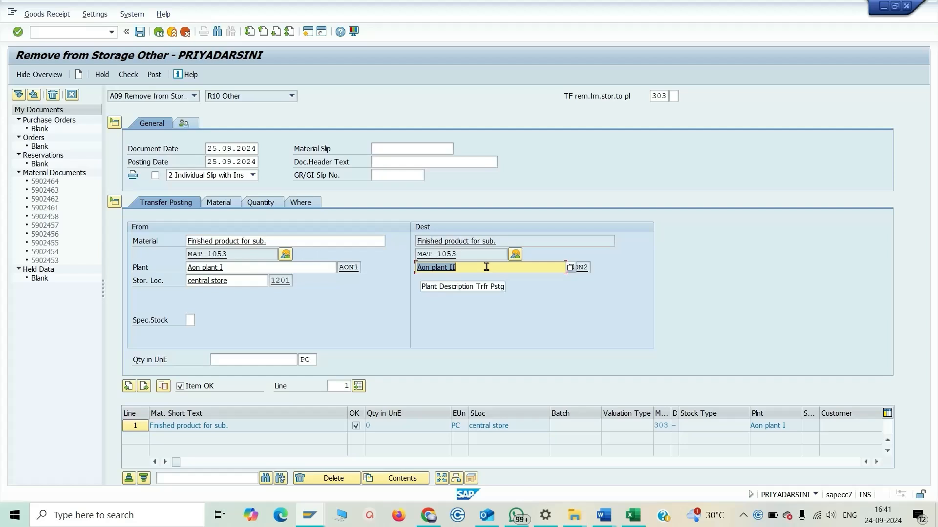
Step: Set the transfer quantity to 7 PC, then check and post the removal from storage document
click(279, 363)
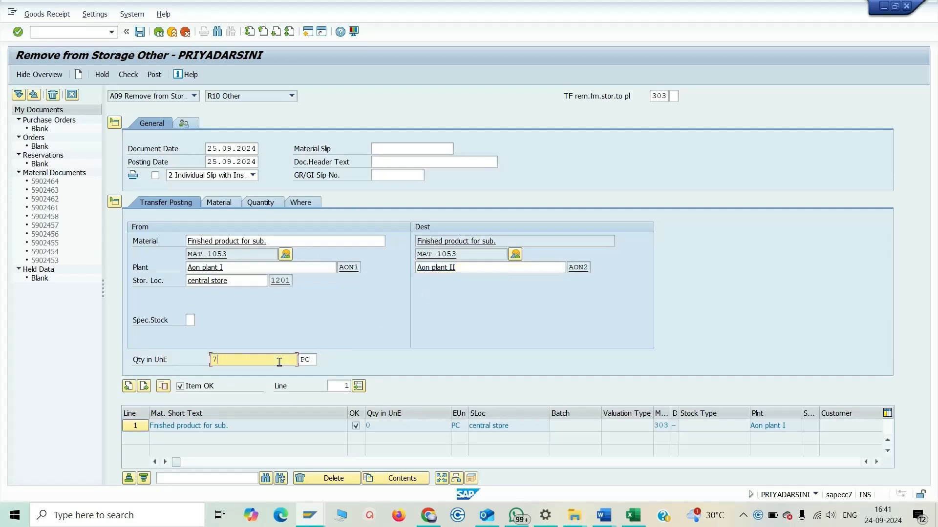
key(Return)
click(128, 74)
click(128, 74)
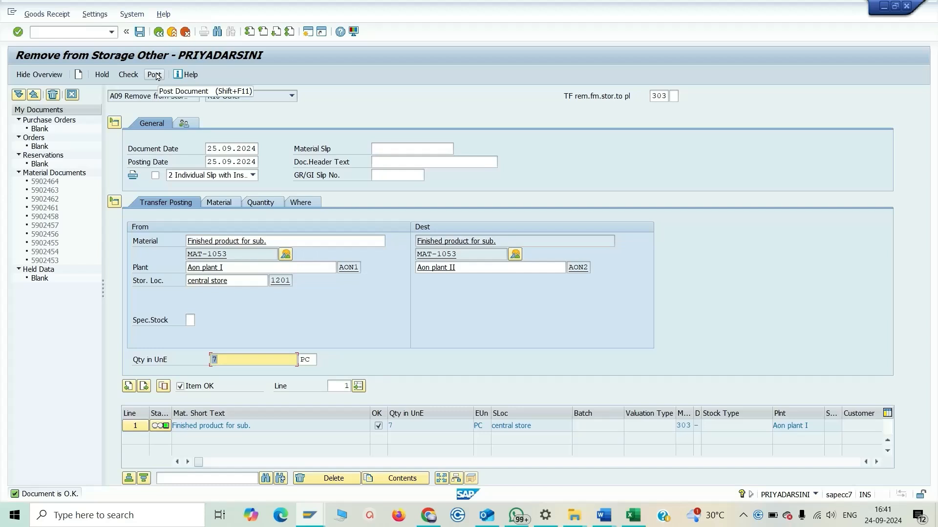
click(155, 75)
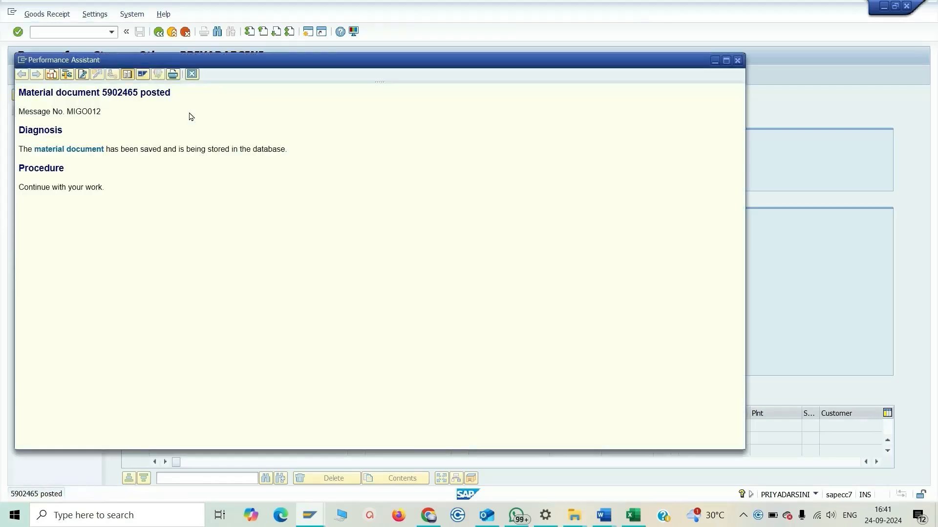
double_click(130, 93)
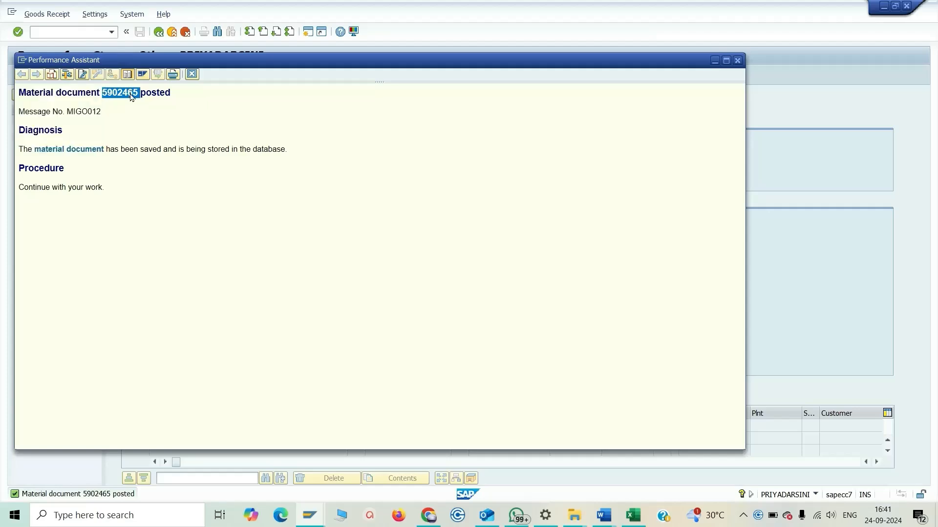
Step: Refresh the MAT-1053 stock overview and examine the unrestricted stock in storage locations 1201 and 1301
key(alt+Tab)
key(Tab)
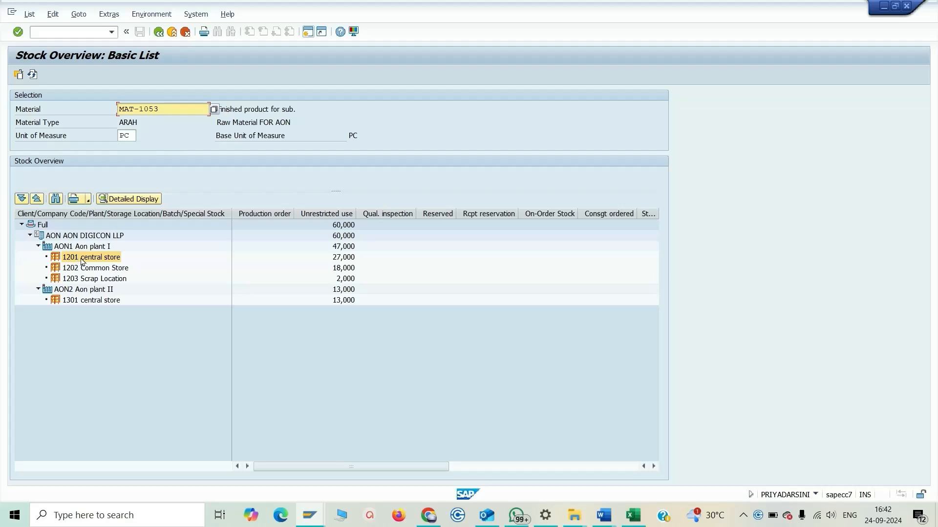
click(33, 75)
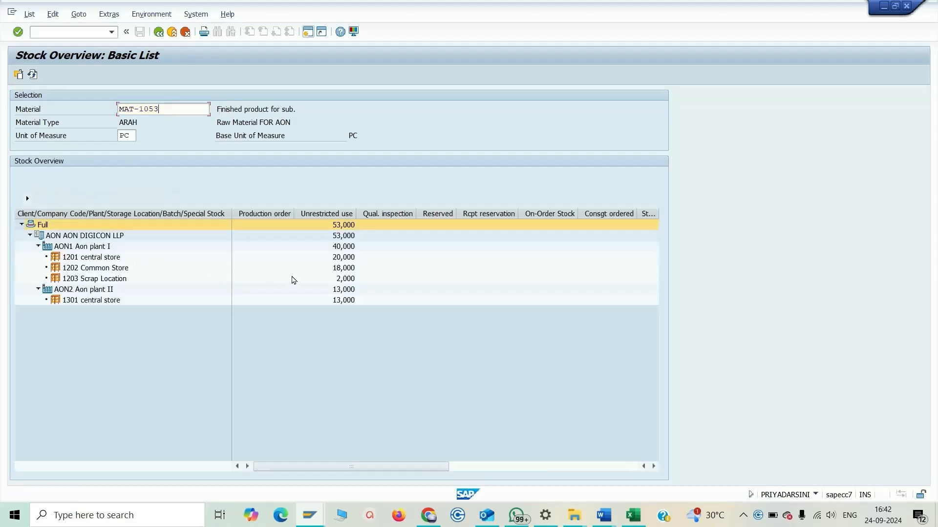
click(327, 262)
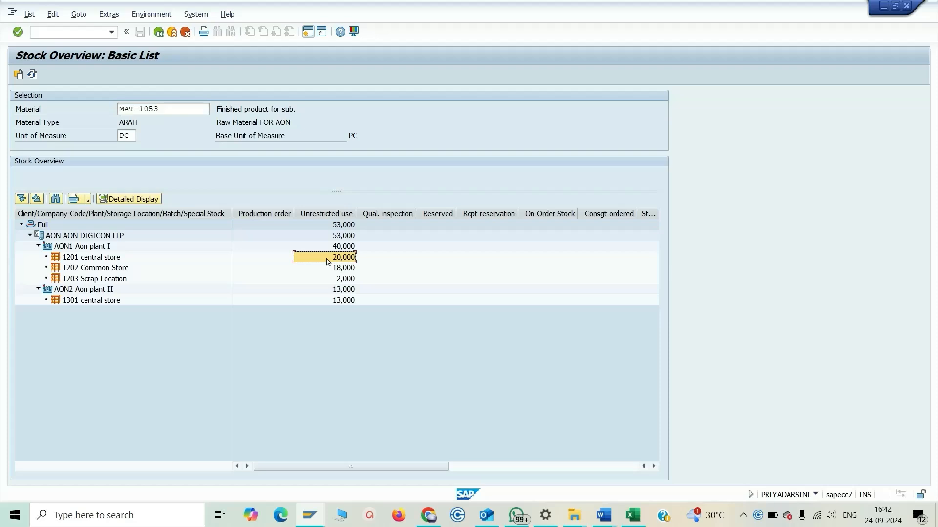
click(314, 303)
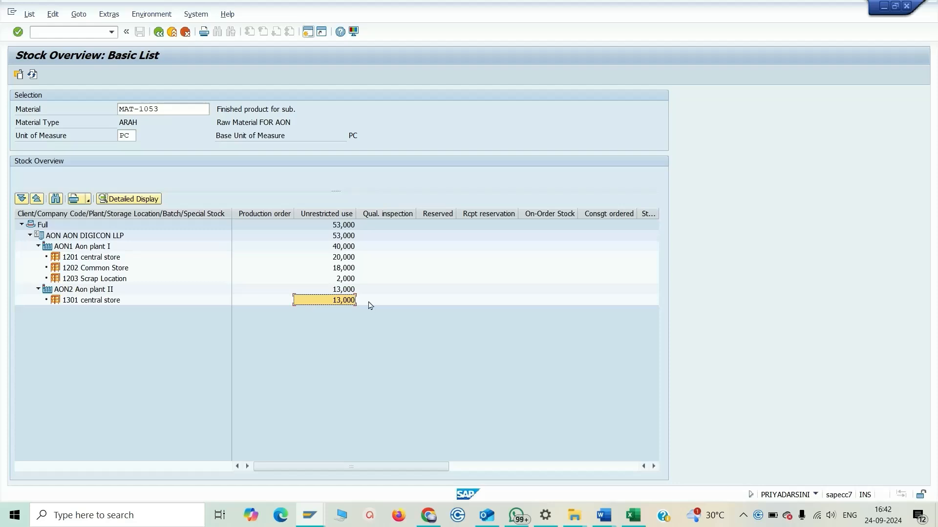
Step: Examine the plant stock in transfer for AON2 in the MAT-1053 stock overview
click(389, 305)
key(Right)
key(Right)
key(Right)
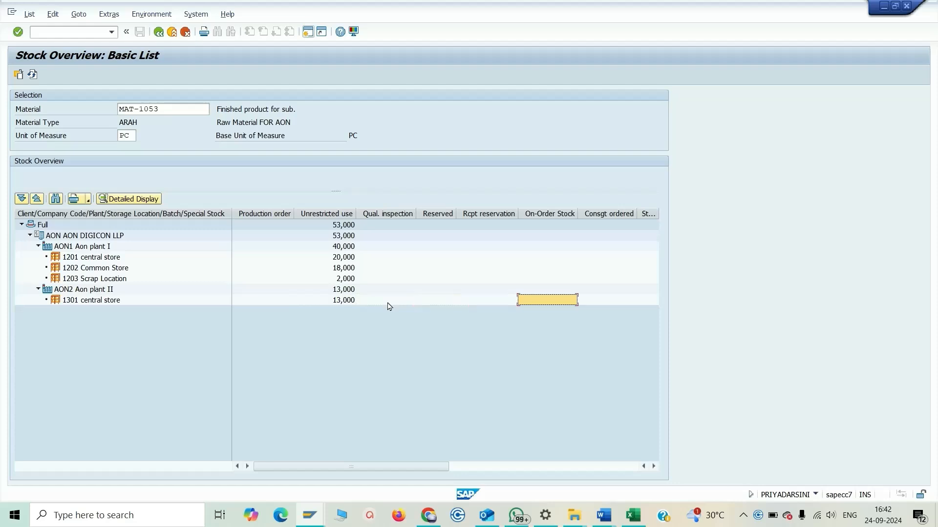
key(Right)
key(Right)
key(Right)
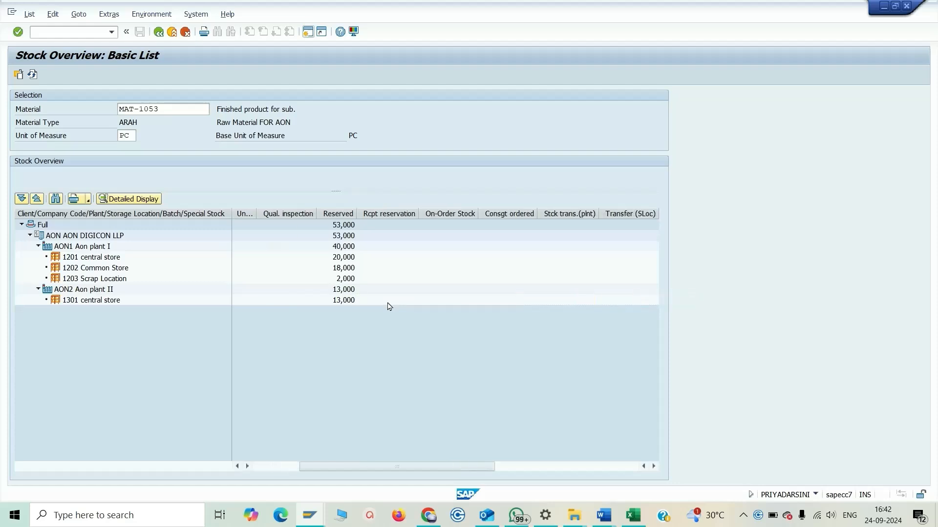
key(Right)
key(Right)
key(Right)
key(Right)
key(Right)
key(Right)
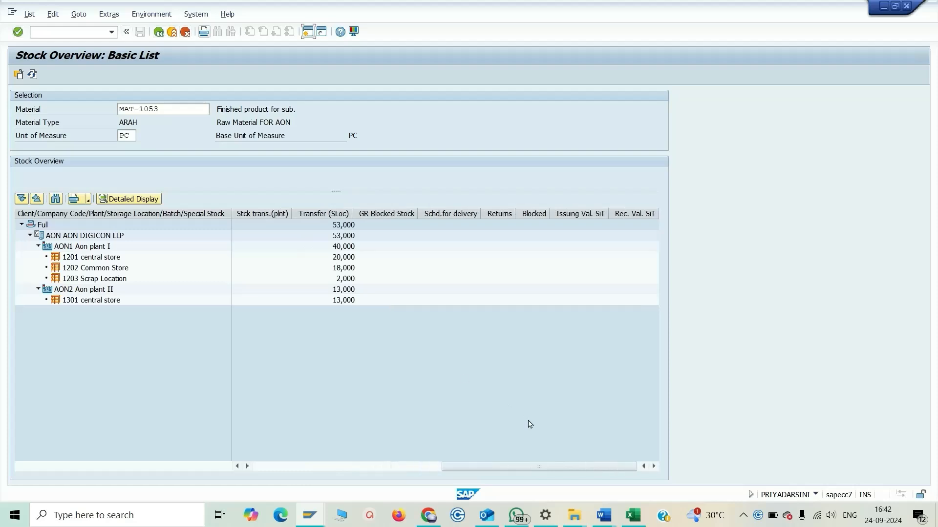
drag(528, 471, 491, 470)
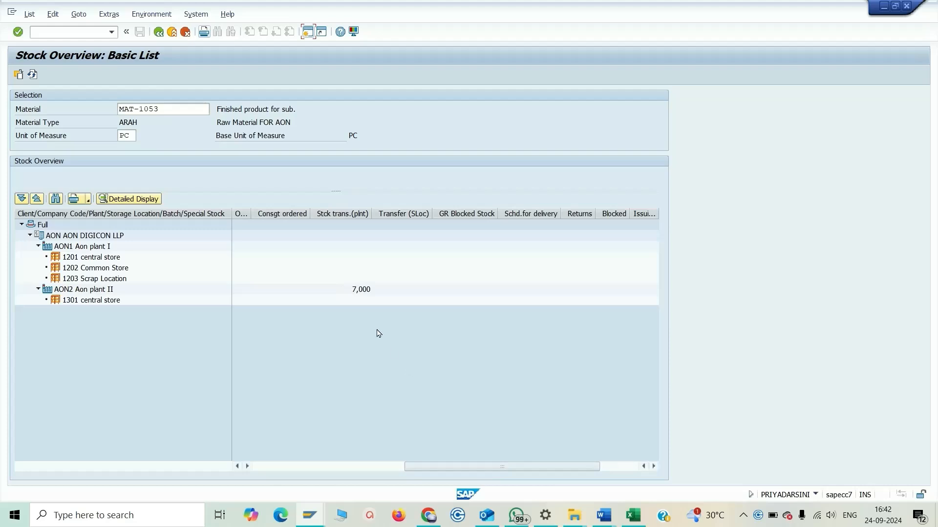
click(361, 291)
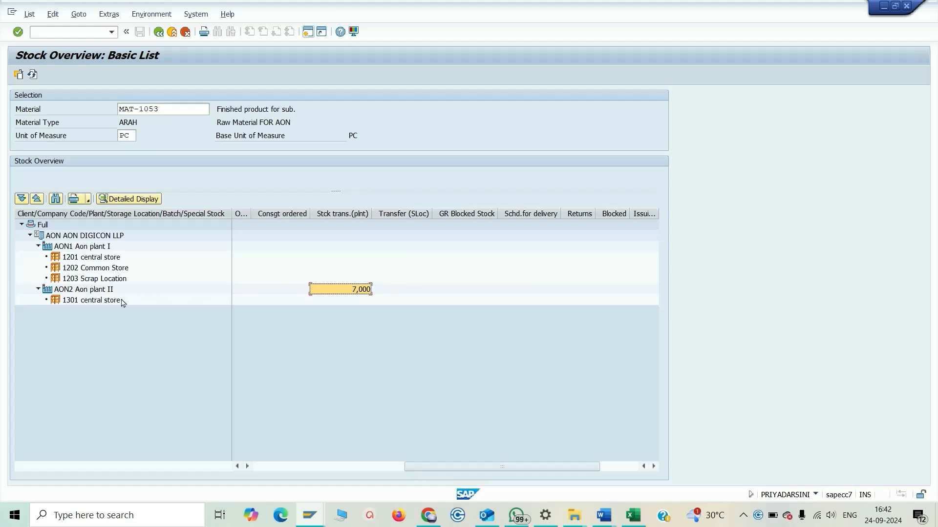
Step: Return to MIGO and load material document 5902465 with action A10 Place in Storage and reference R02 Material Document
key(alt+Tab)
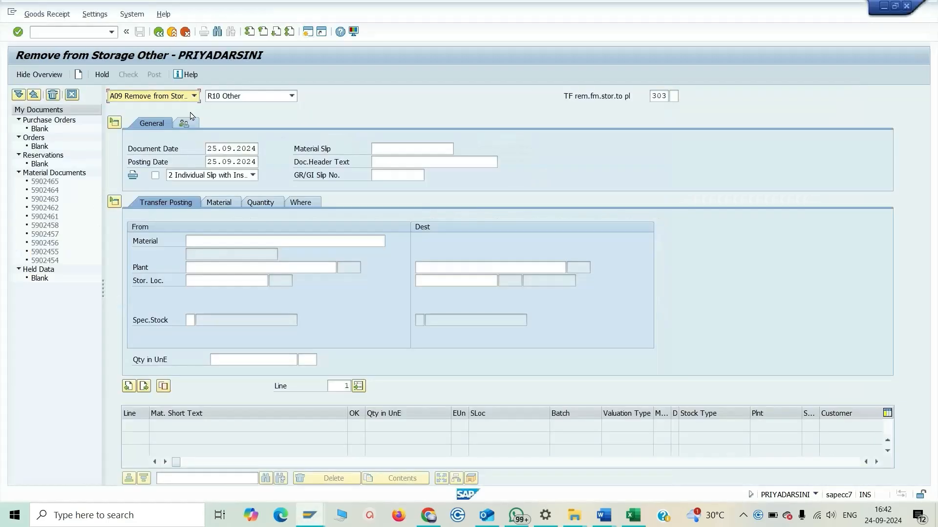
click(194, 97)
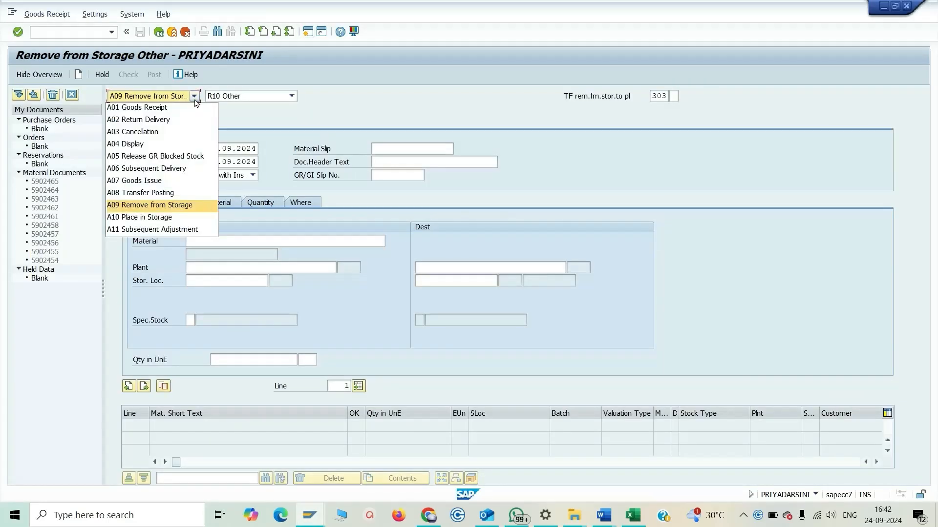
click(170, 222)
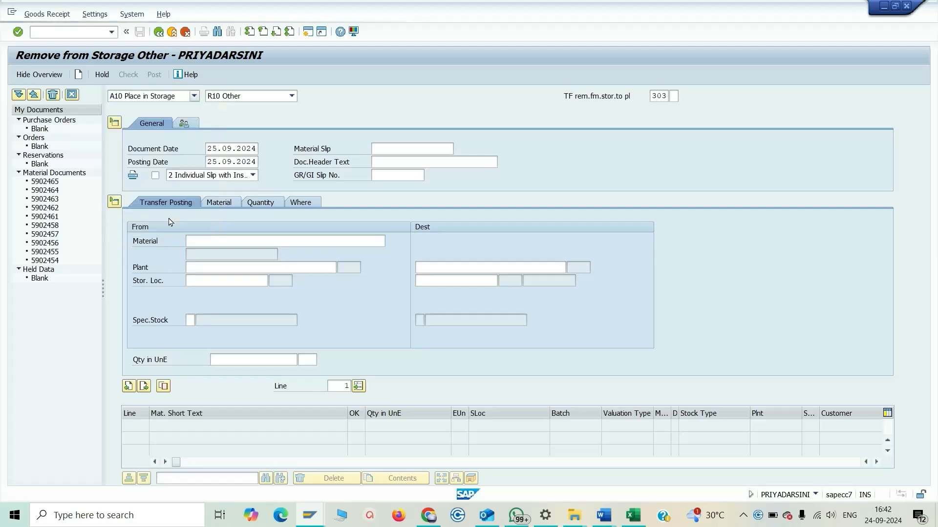
click(292, 96)
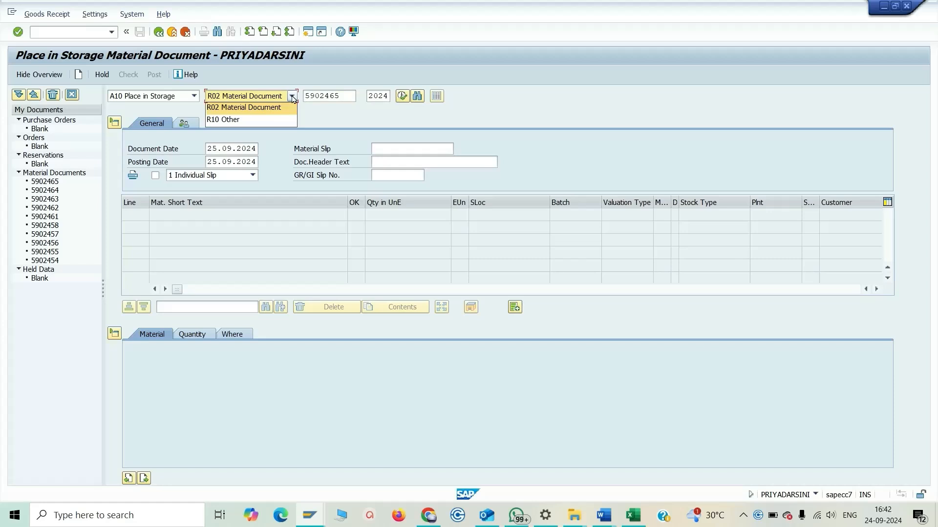
click(290, 108)
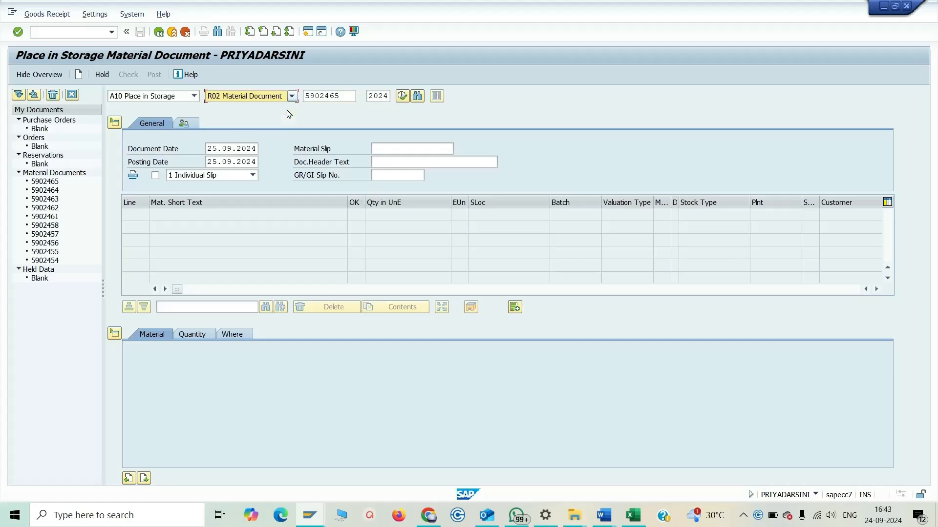
click(330, 96)
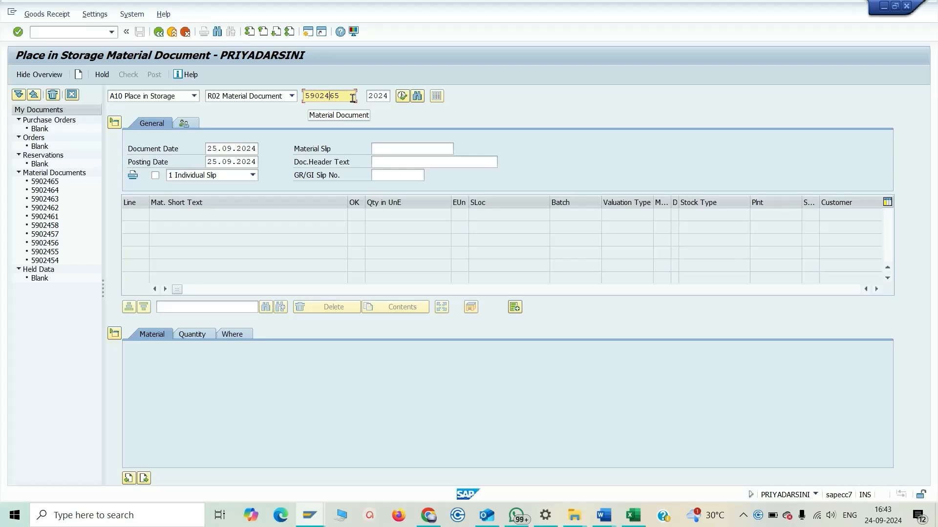
key(Return)
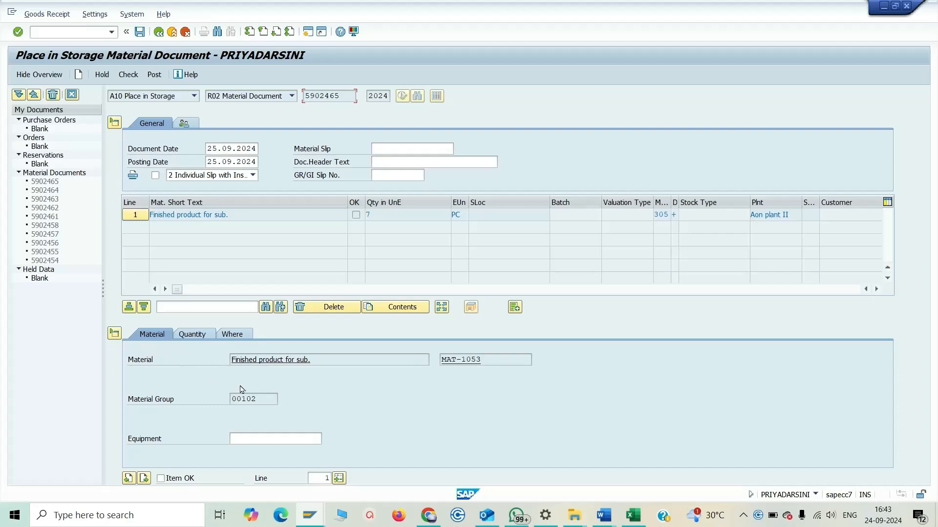
Step: Review the item's quantity and movement type, and set its receiving storage location in plant AON2 to 1301
click(206, 339)
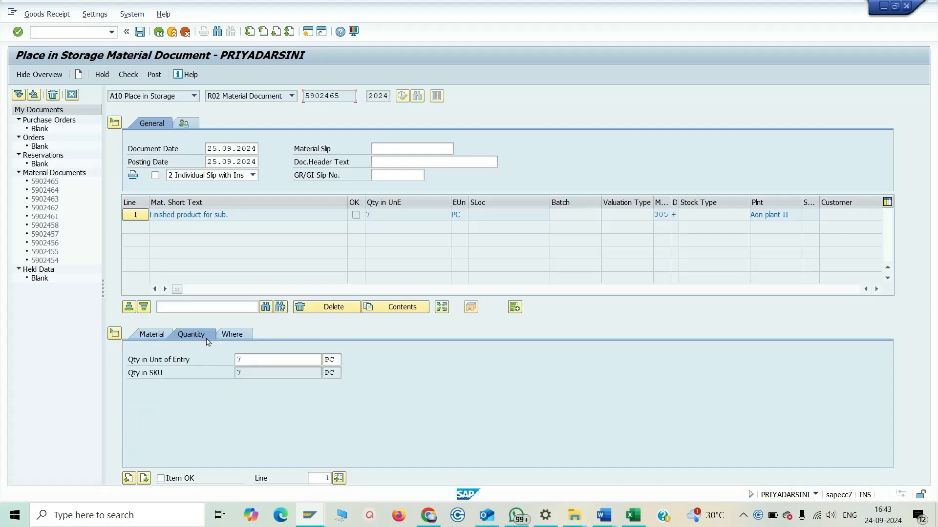
click(244, 339)
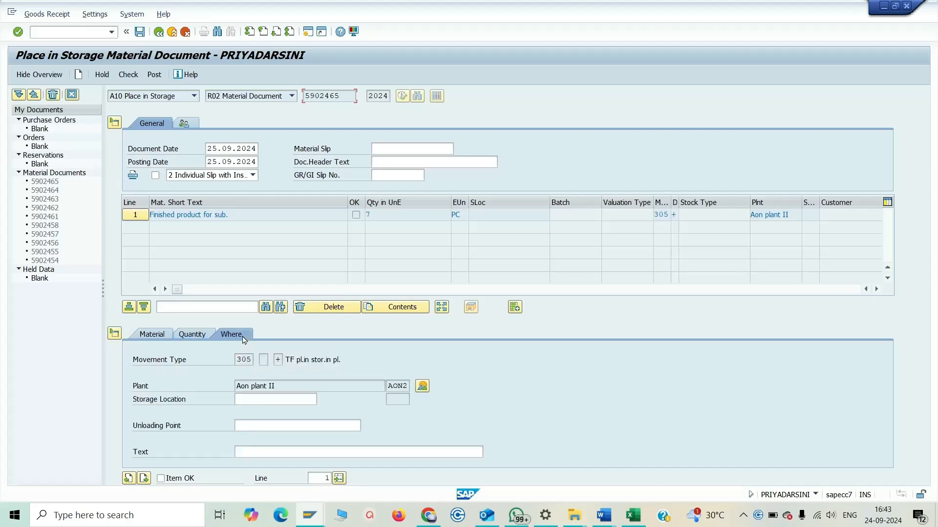
click(251, 362)
click(267, 399)
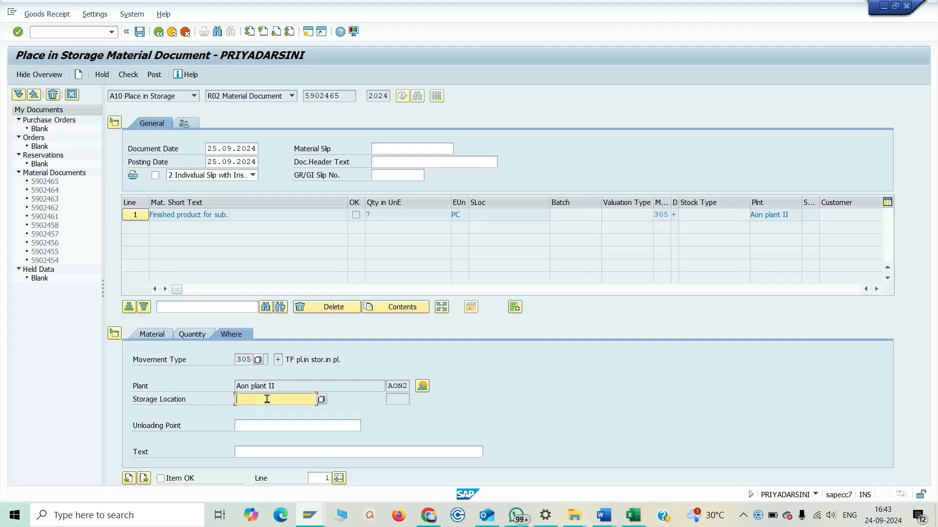
key(Return)
click(273, 428)
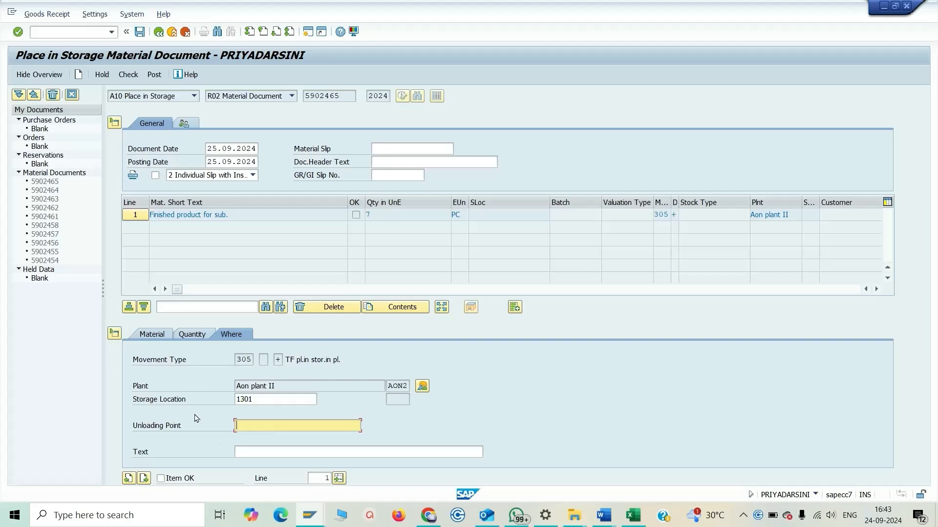
Step: Mark the item as OK, then check and post the place in storage document
click(160, 479)
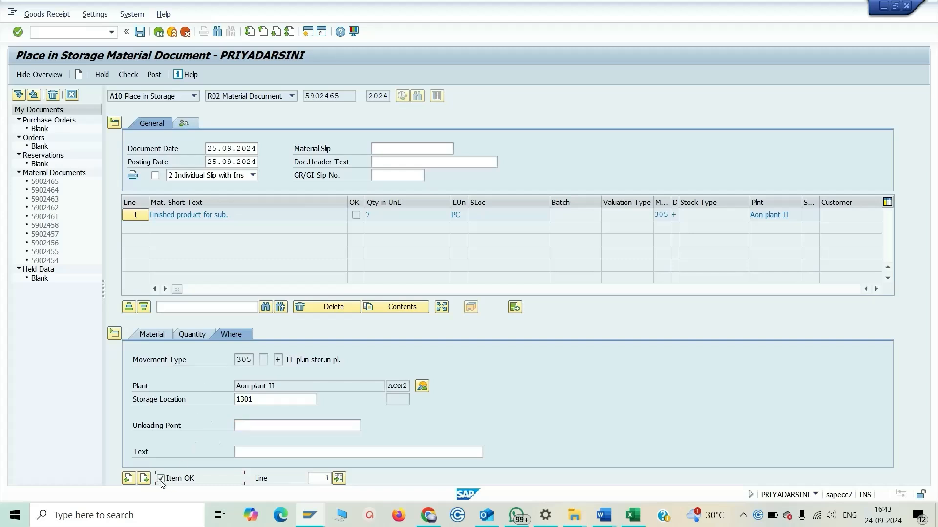
click(128, 75)
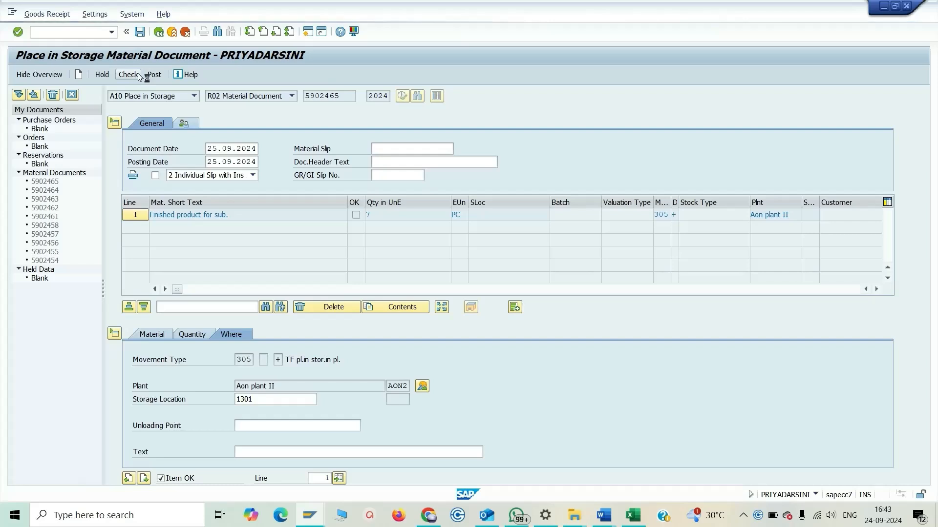
click(155, 75)
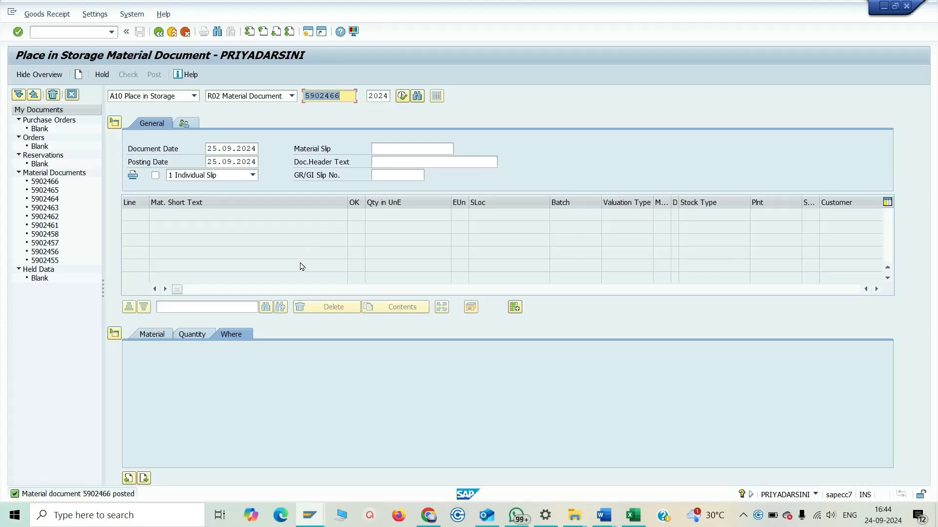
Step: Refresh the MAT-1053 stock overview and check the unrestricted-use stock of plant AON2 and its storage location 1301
key(alt+Tab)
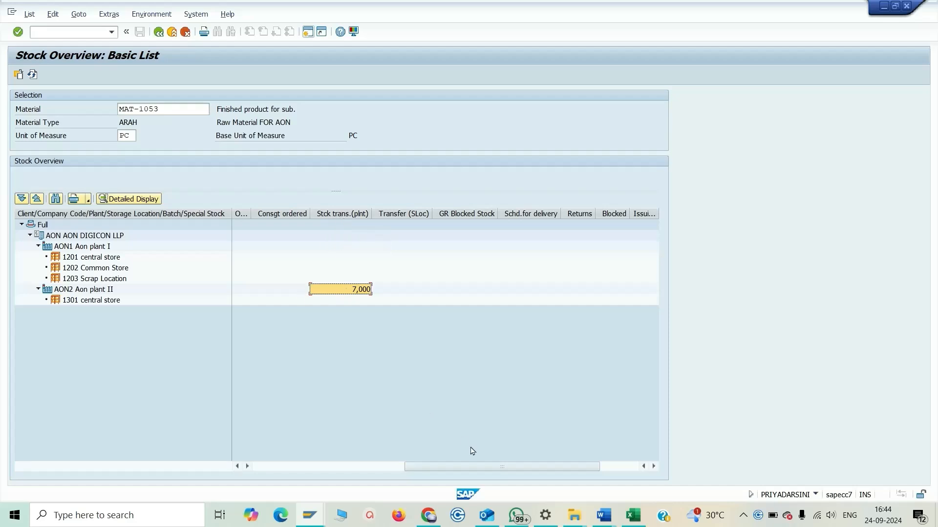
drag(473, 468, 260, 477)
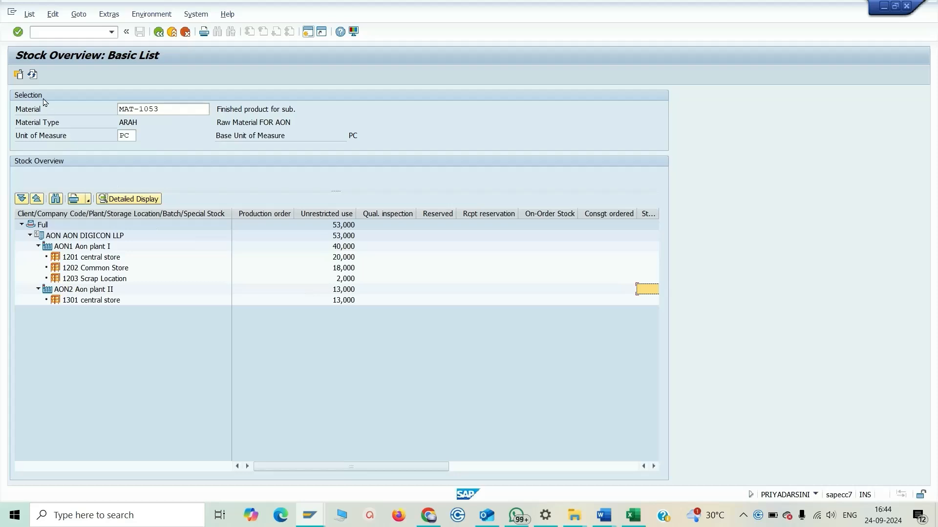
click(32, 76)
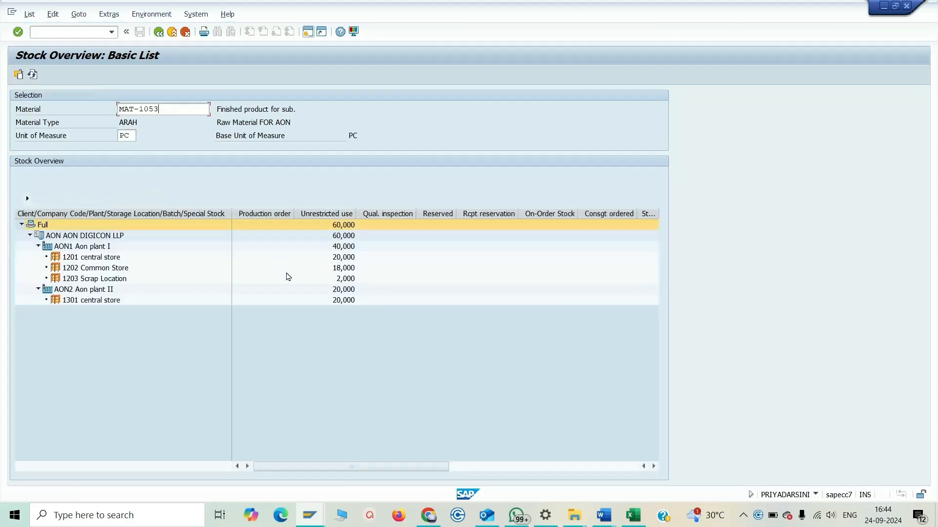
click(323, 290)
click(322, 304)
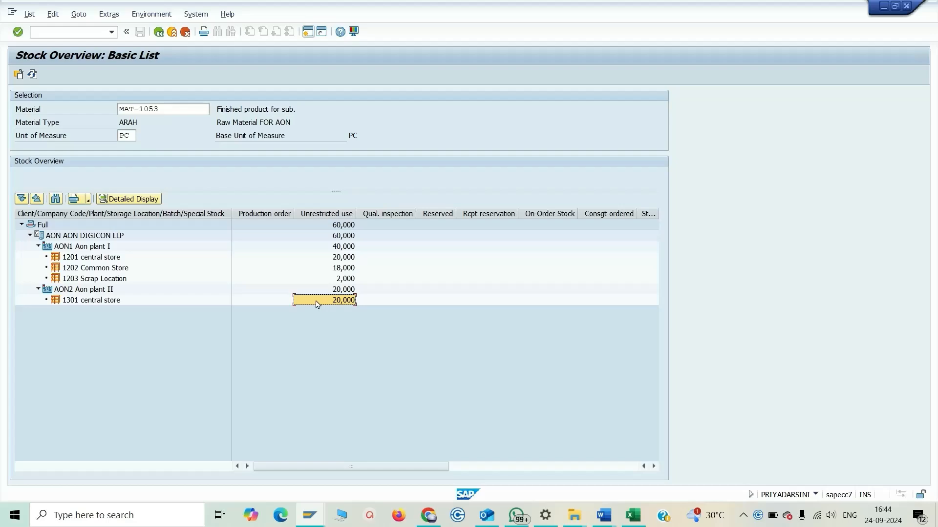
Step: Return to the place in storage session, exit it to SAP Easy Access, and start another transaction
key(alt+Tab)
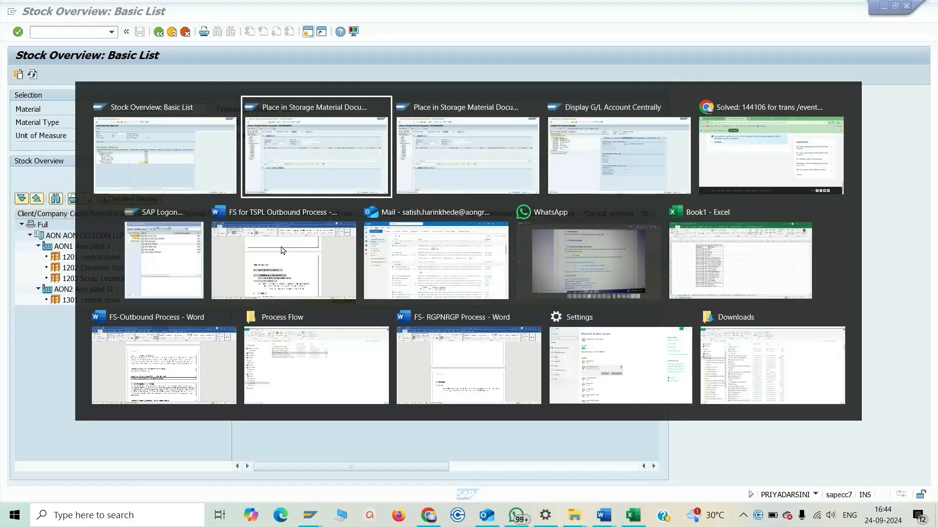
click(158, 32)
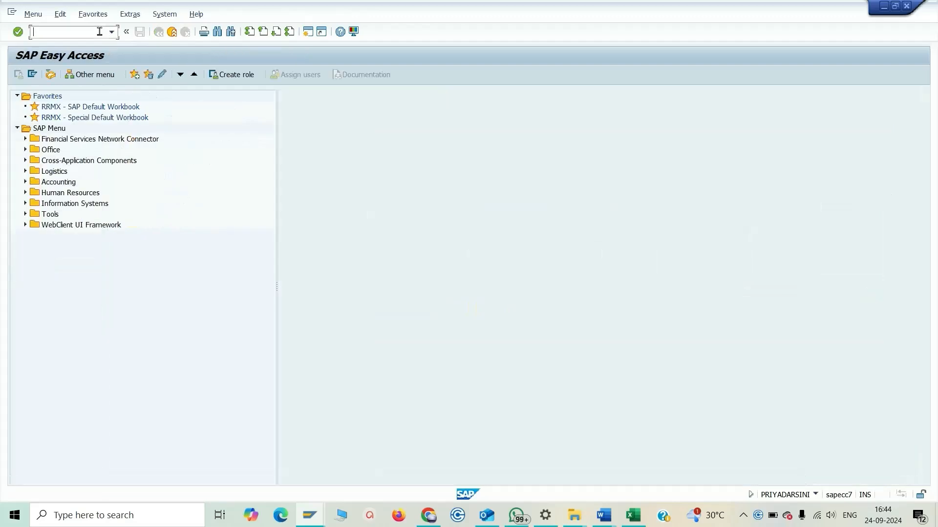
key(Return)
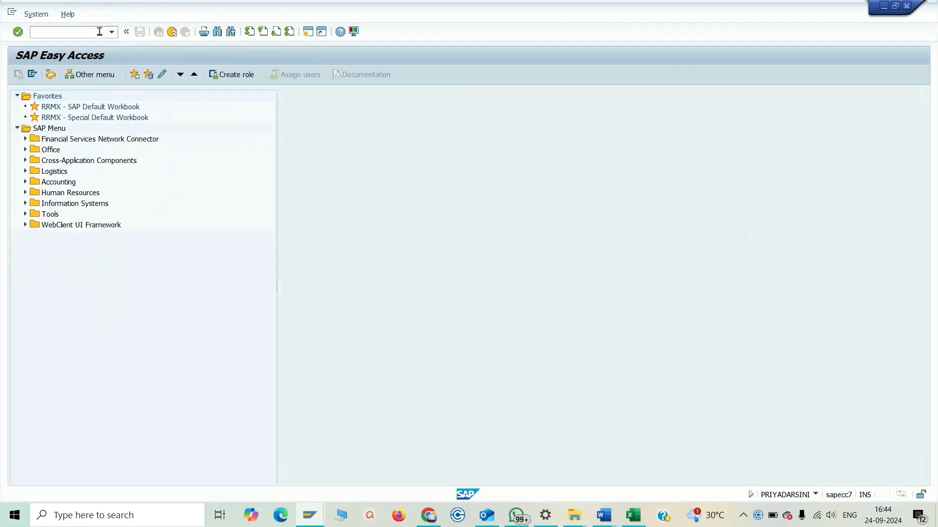